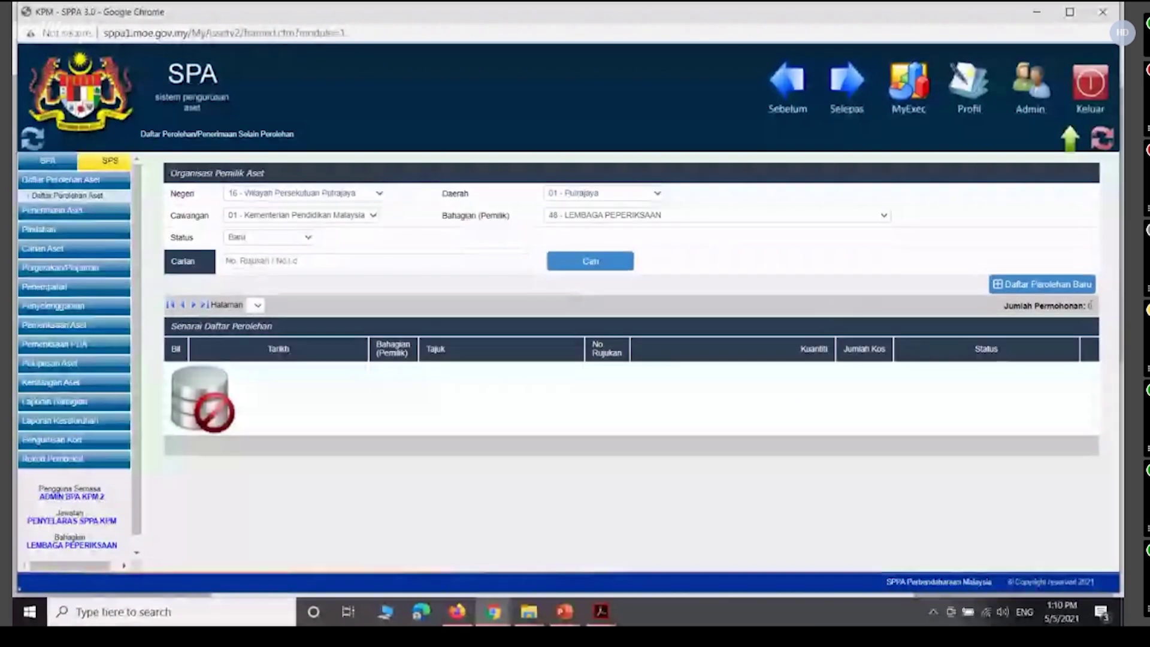
- Dismiss the new acquisition request form, exit the SPA system and log out of the portal
click(1043, 284)
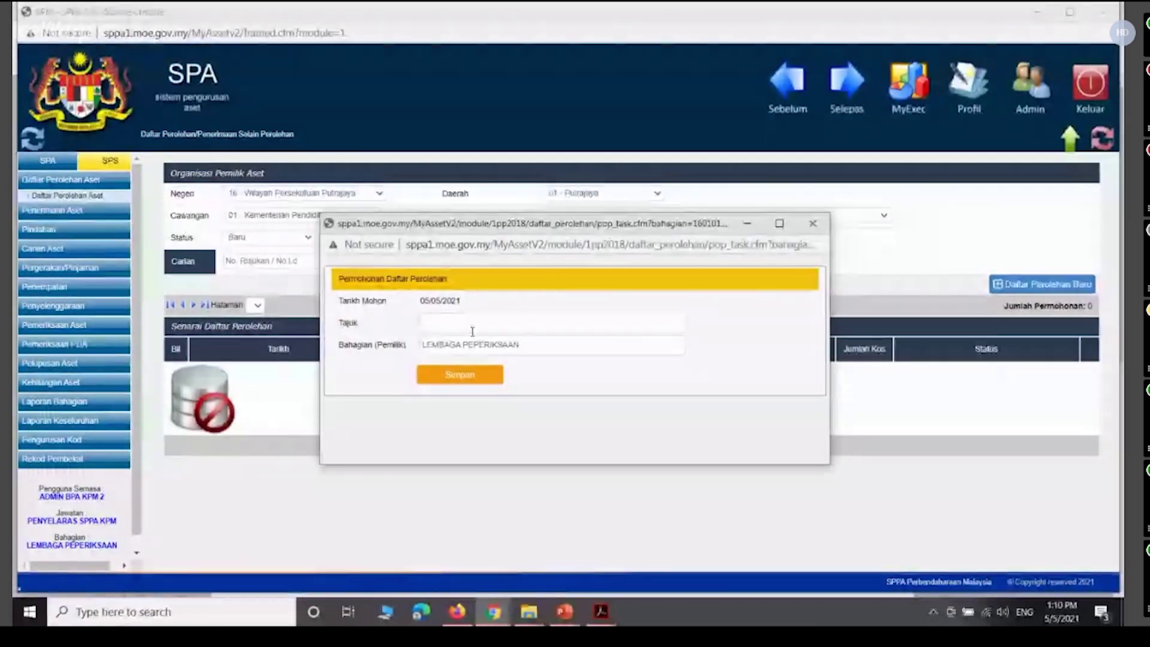
click(813, 223)
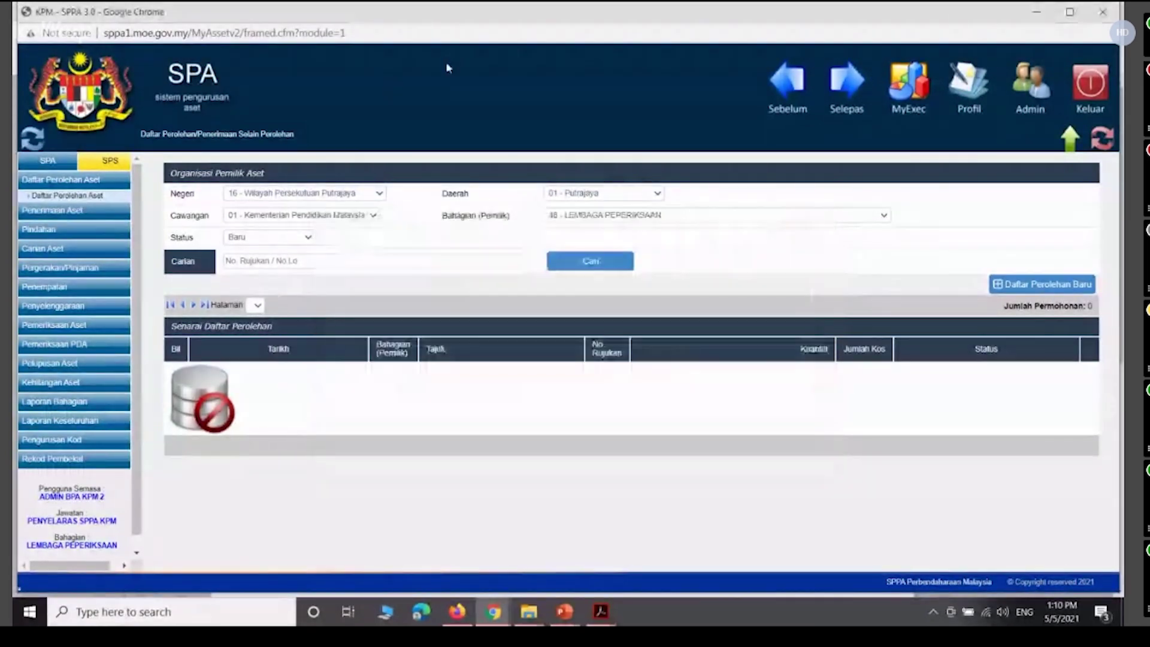
click(1080, 81)
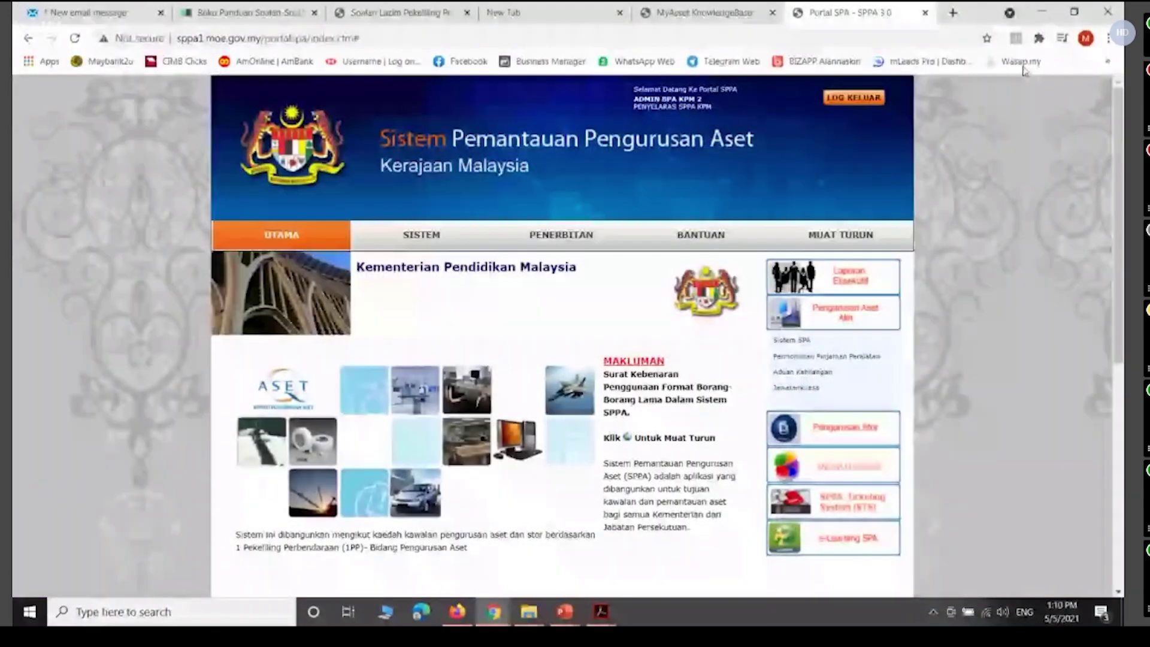
click(847, 99)
click(703, 130)
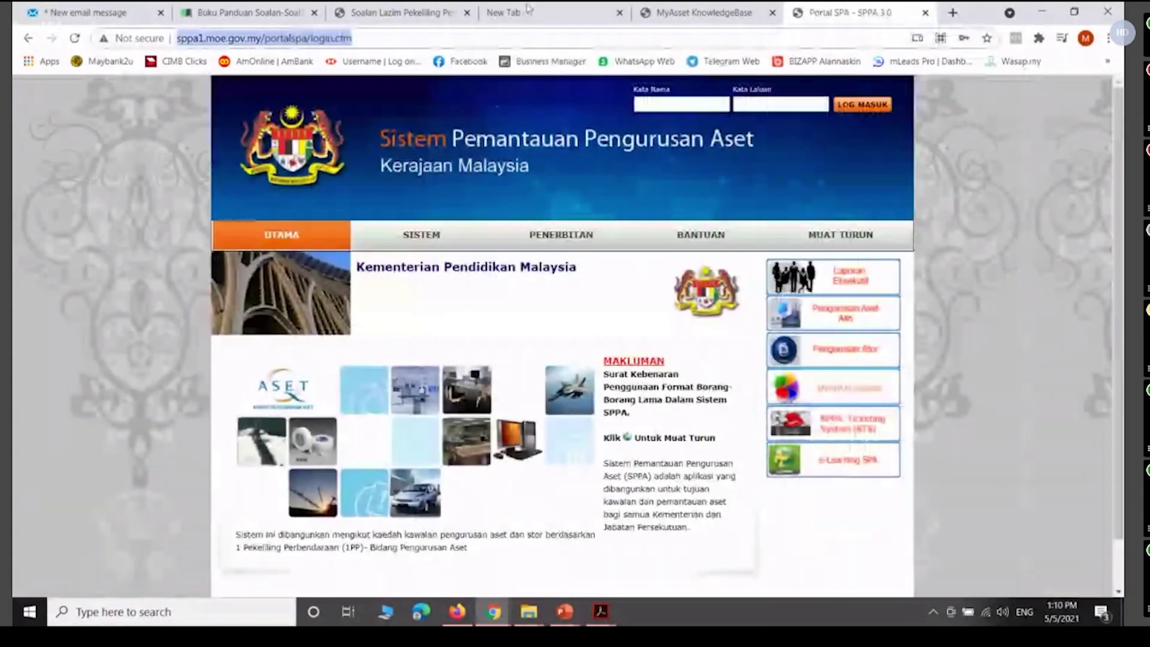
- Open the portal's login page on the sppatot.moe.gov.my site
click(532, 37)
text(sppat)
key(Return)
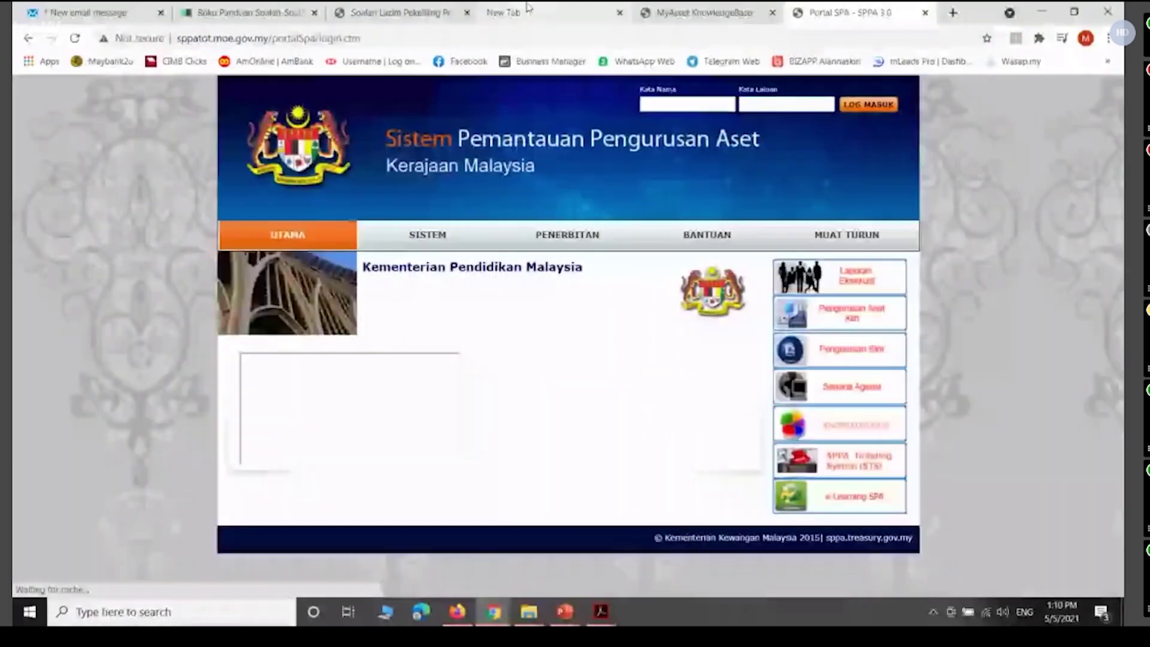
- Log in to the portal with the saved username and password and launch the SPA system
click(681, 104)
click(683, 156)
click(862, 104)
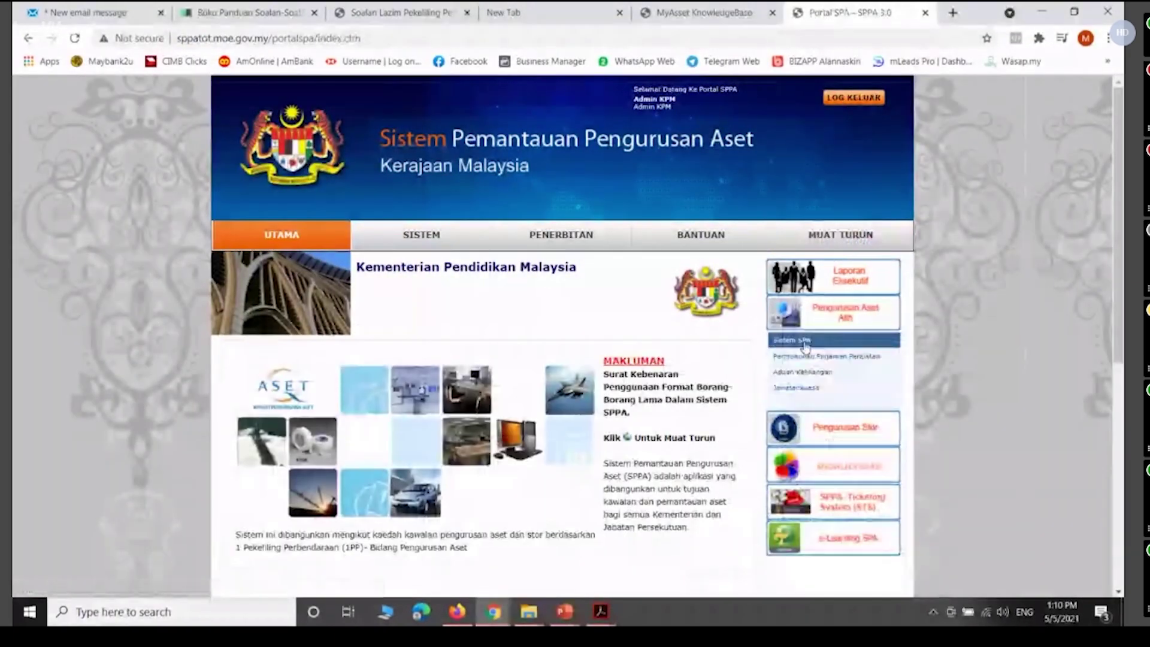
click(867, 302)
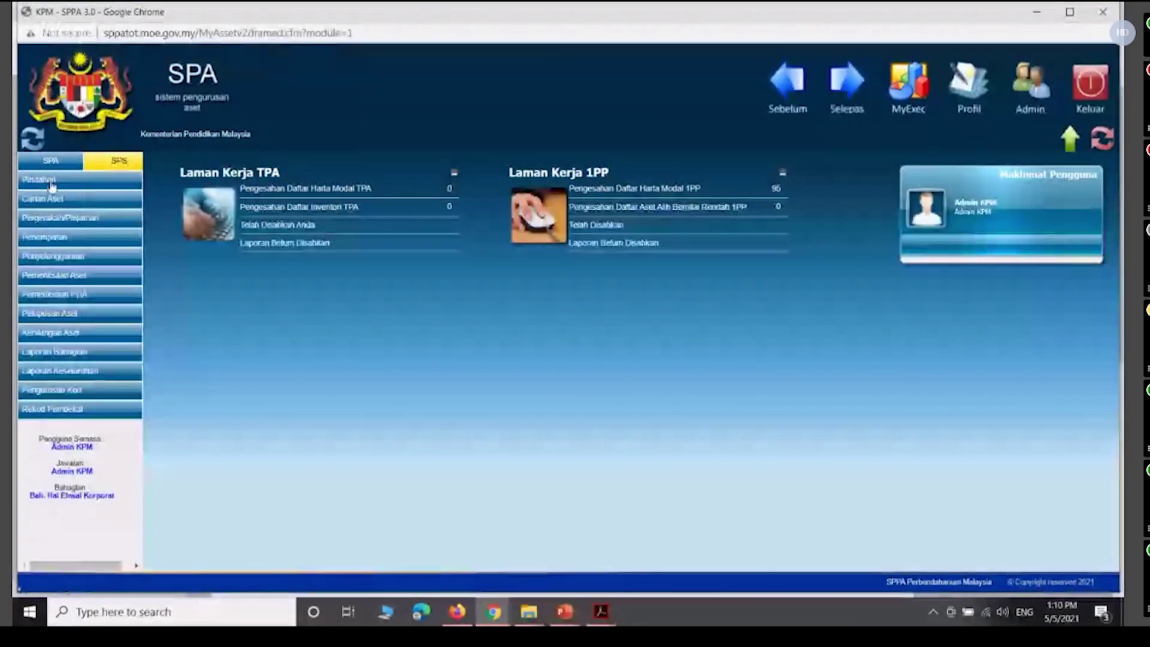
- In user administration, filter the list to Pentadbir SPA and open the Admin KPM account for editing
click(1013, 115)
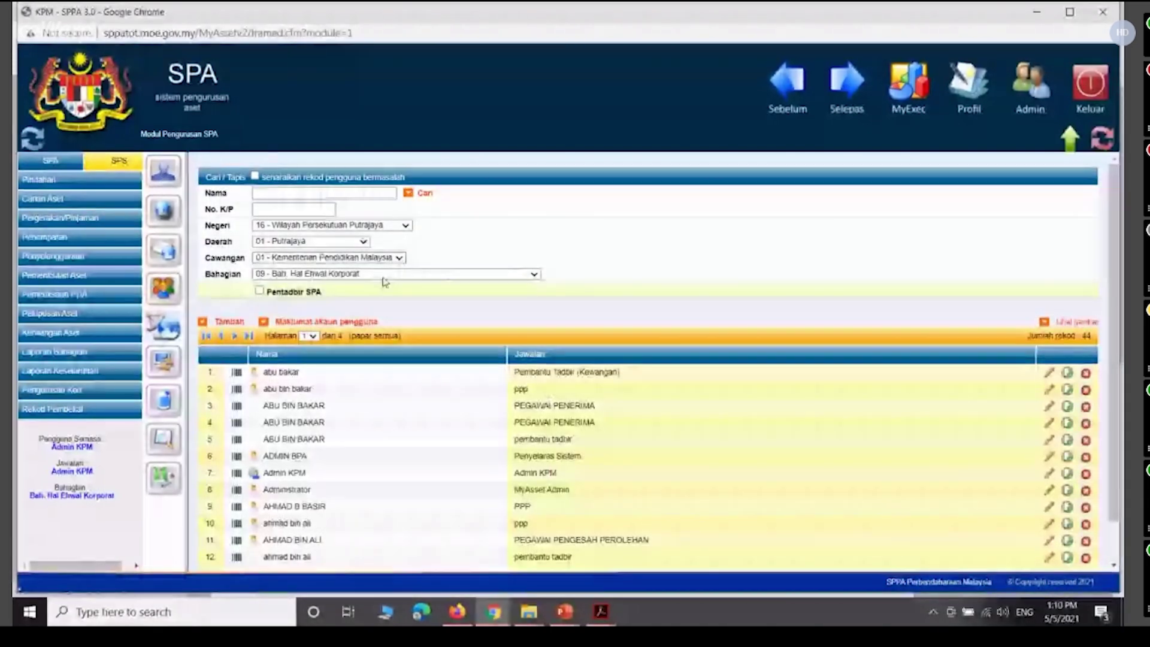
scroll(302, 326, down, 2)
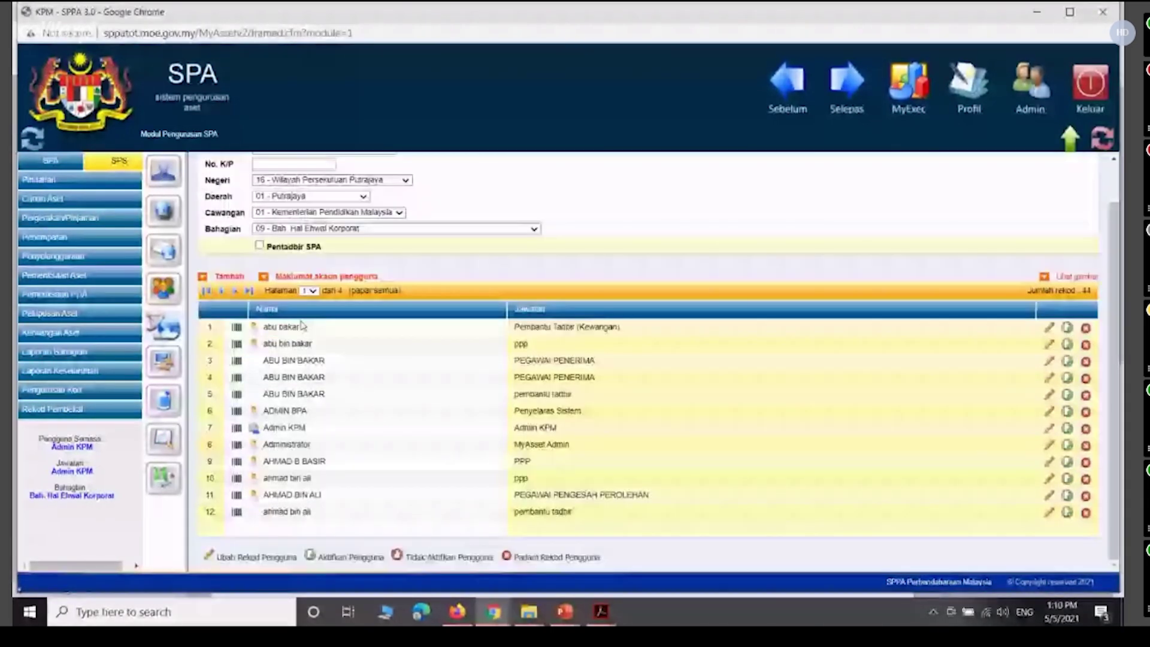
click(258, 245)
click(1050, 373)
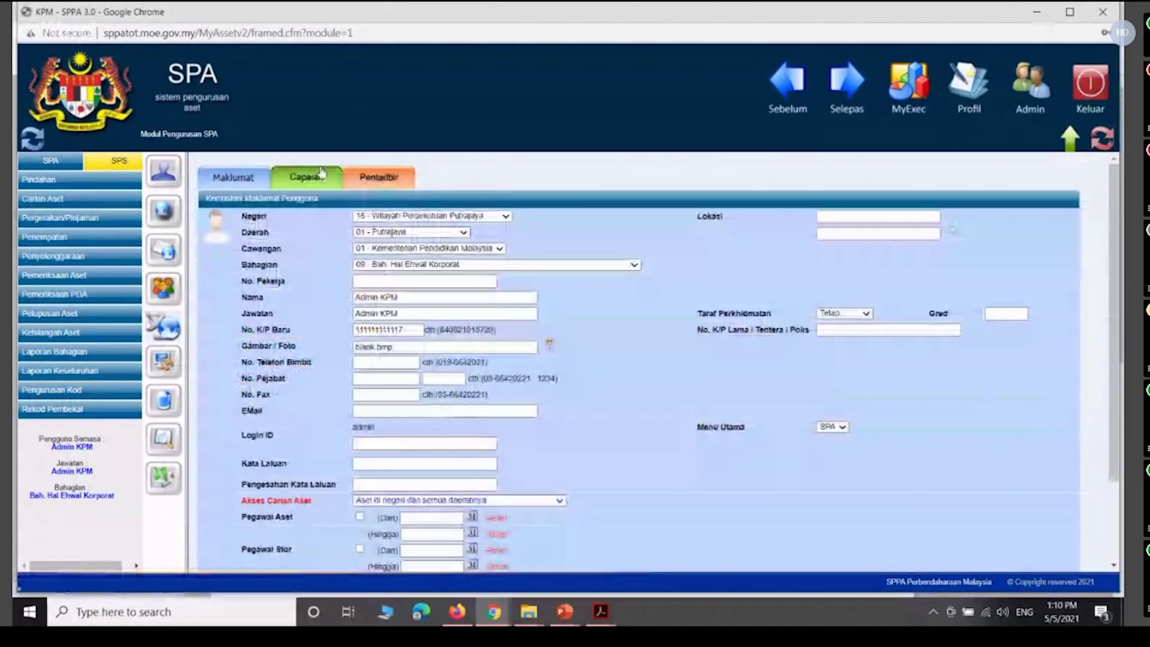
- Grant the account the Daftar Perolehan Aset and Pegawai Penerimaan Aset access groups and save the user record
click(306, 177)
click(496, 245)
click(496, 258)
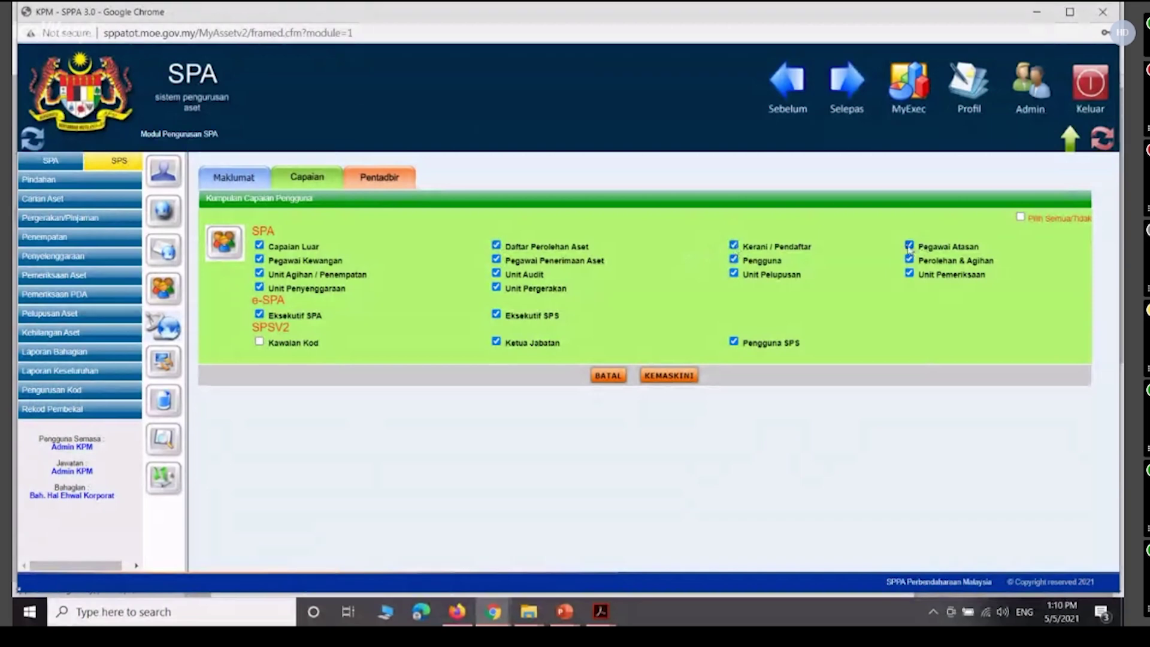
click(363, 182)
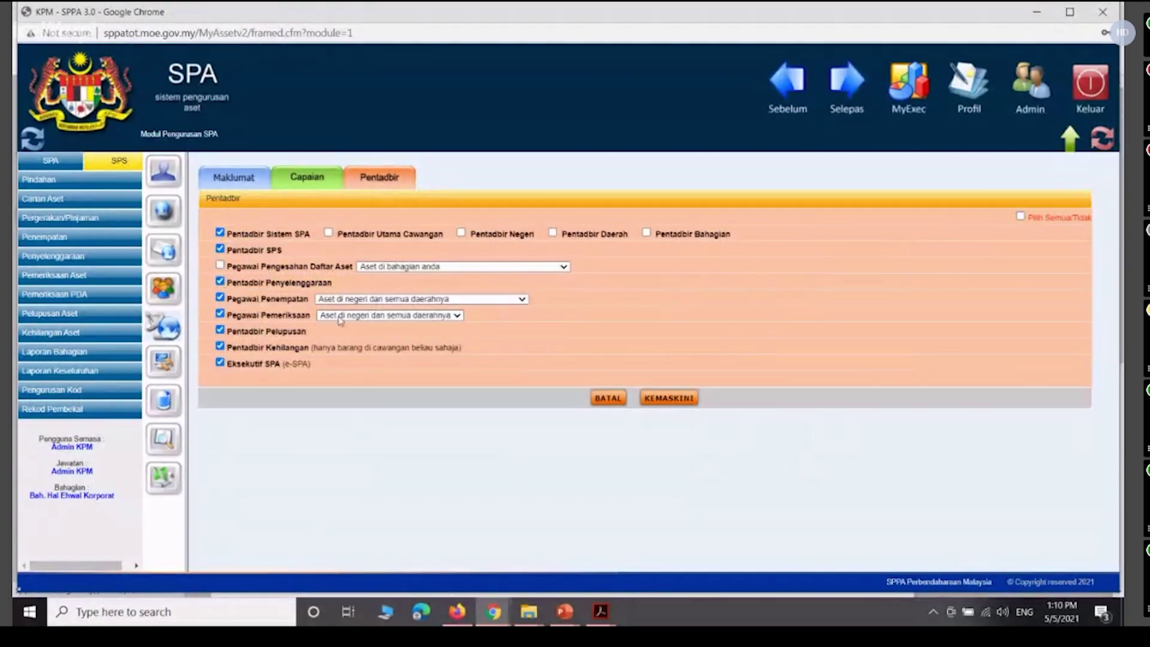
click(664, 399)
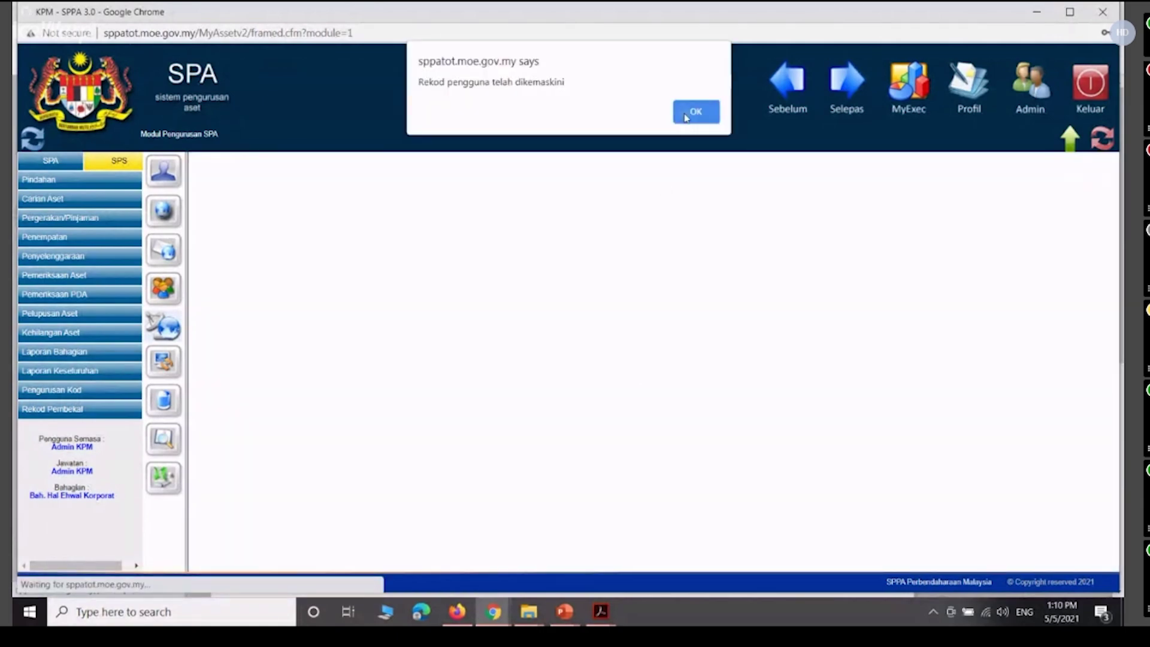
click(685, 114)
- Exit the SPA system and log out of the portal so the account can be reloaded
click(1090, 84)
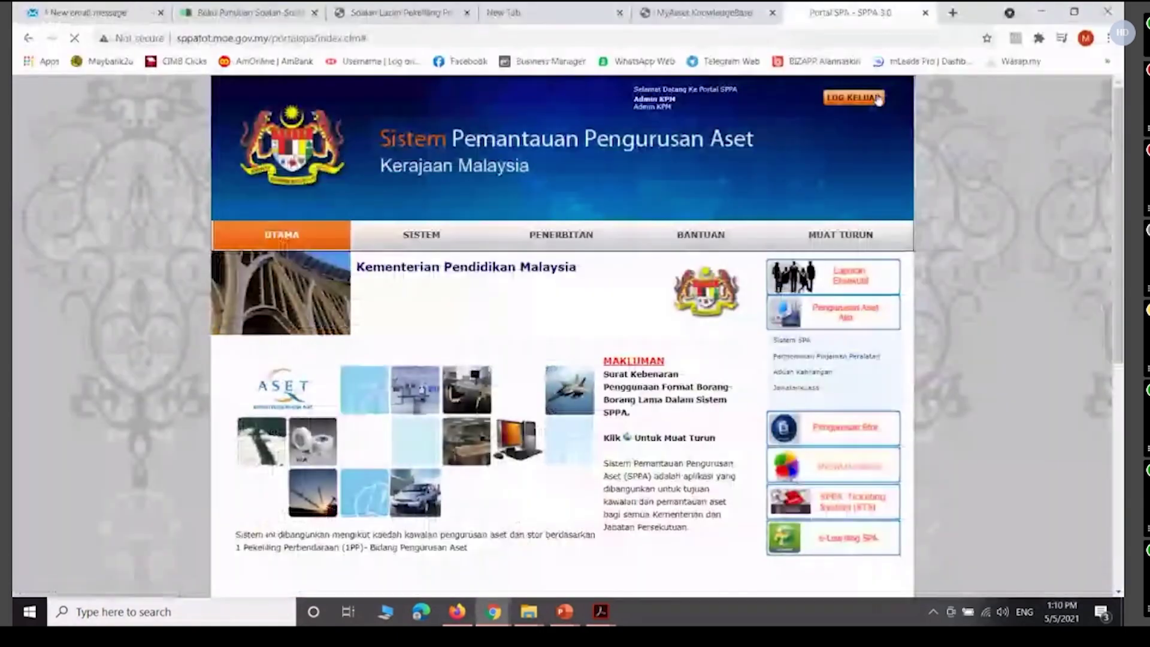
click(863, 98)
click(694, 119)
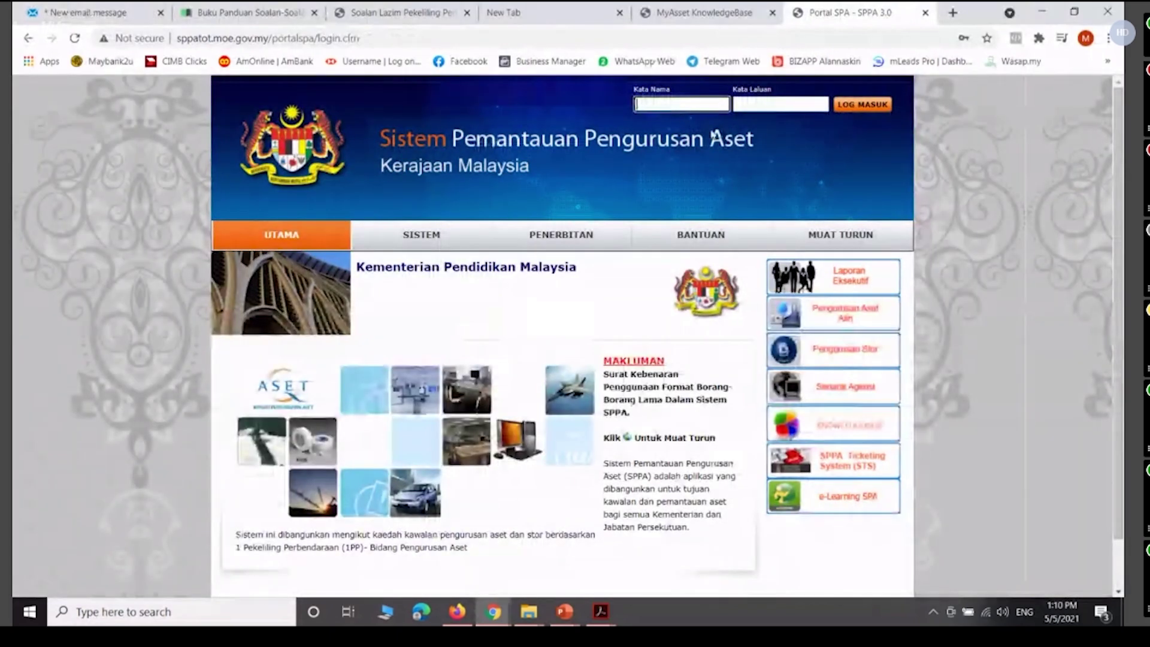
- Log back in to the portal with the saved admin username and password and reopen the SPA system
click(682, 104)
click(749, 123)
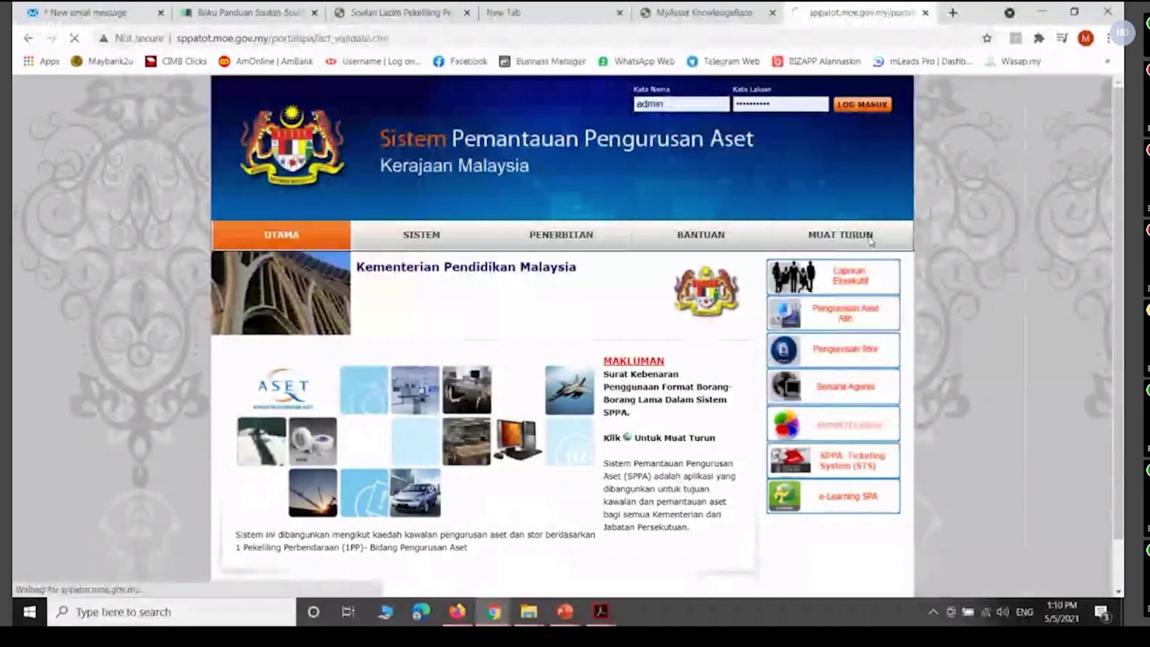
click(863, 104)
click(833, 313)
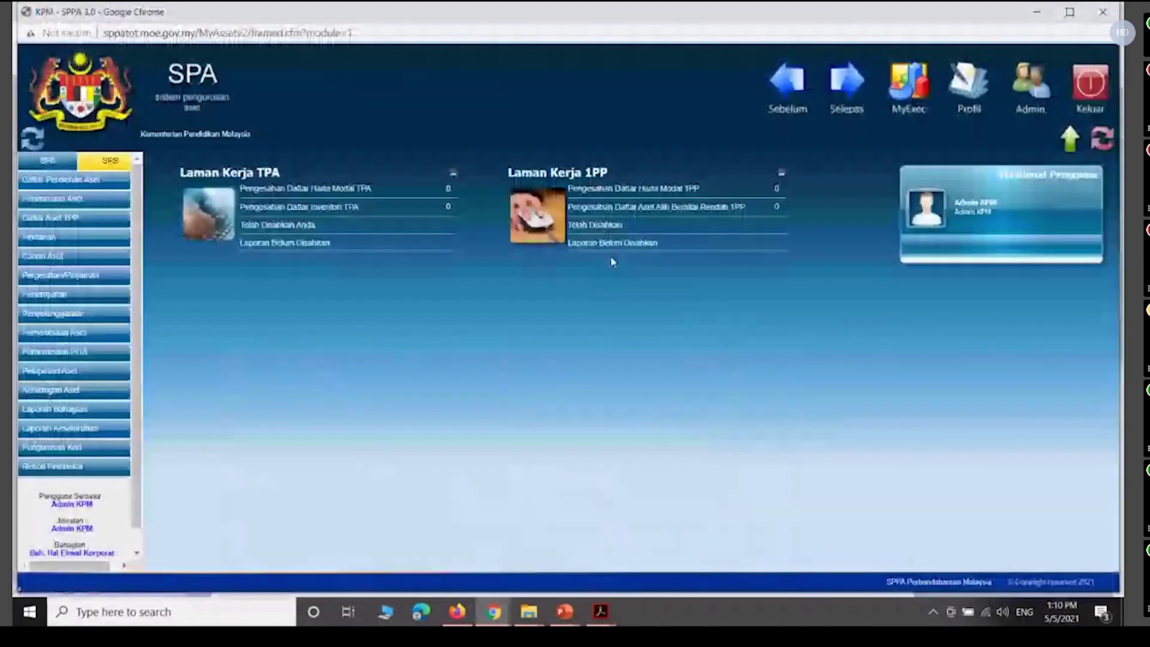
- Create and save a new asset acquisition request under Daftar Perolehan Aset with the title "kerusi"
click(68, 180)
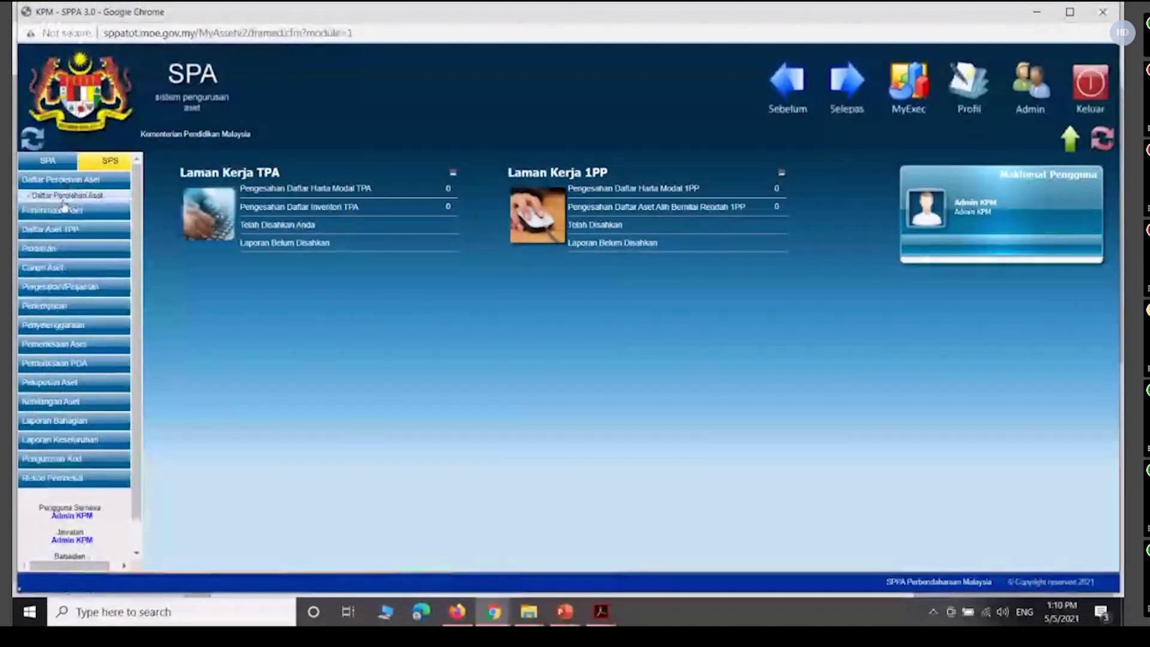
click(65, 196)
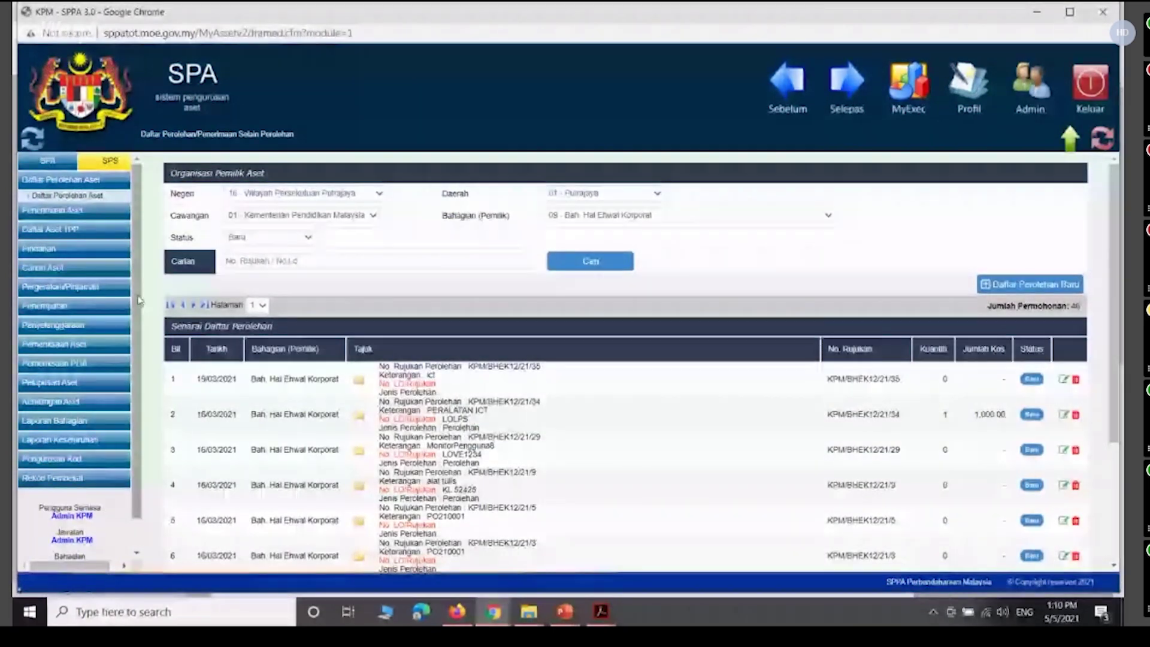
click(999, 286)
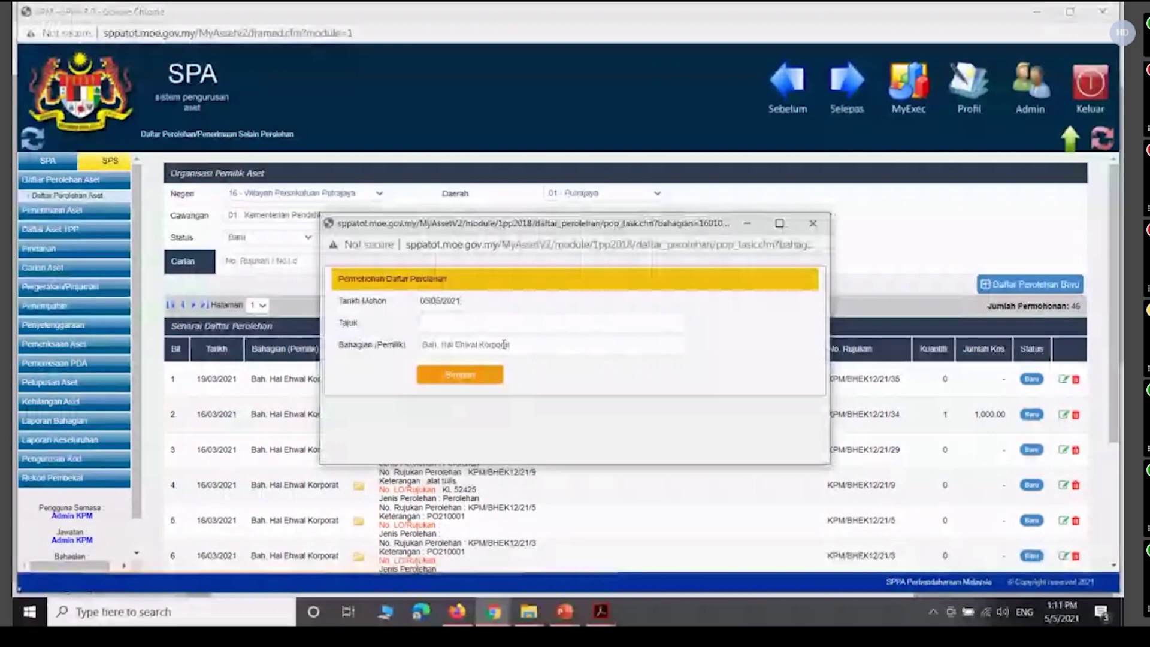
click(504, 323)
text(kerusi)
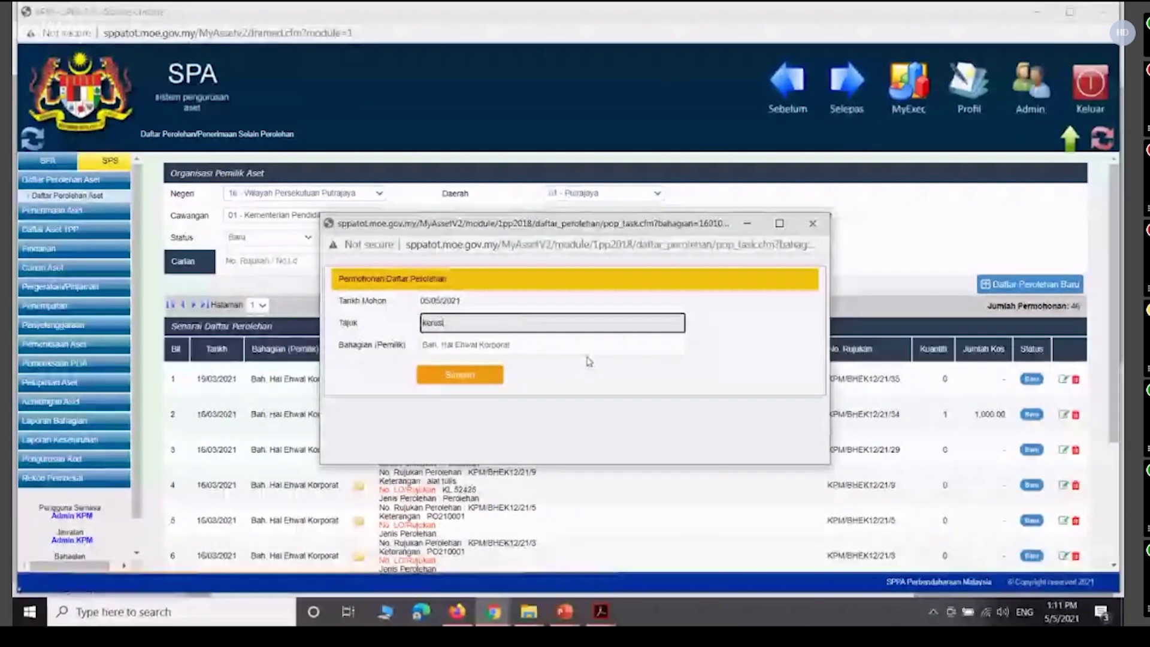
click(441, 376)
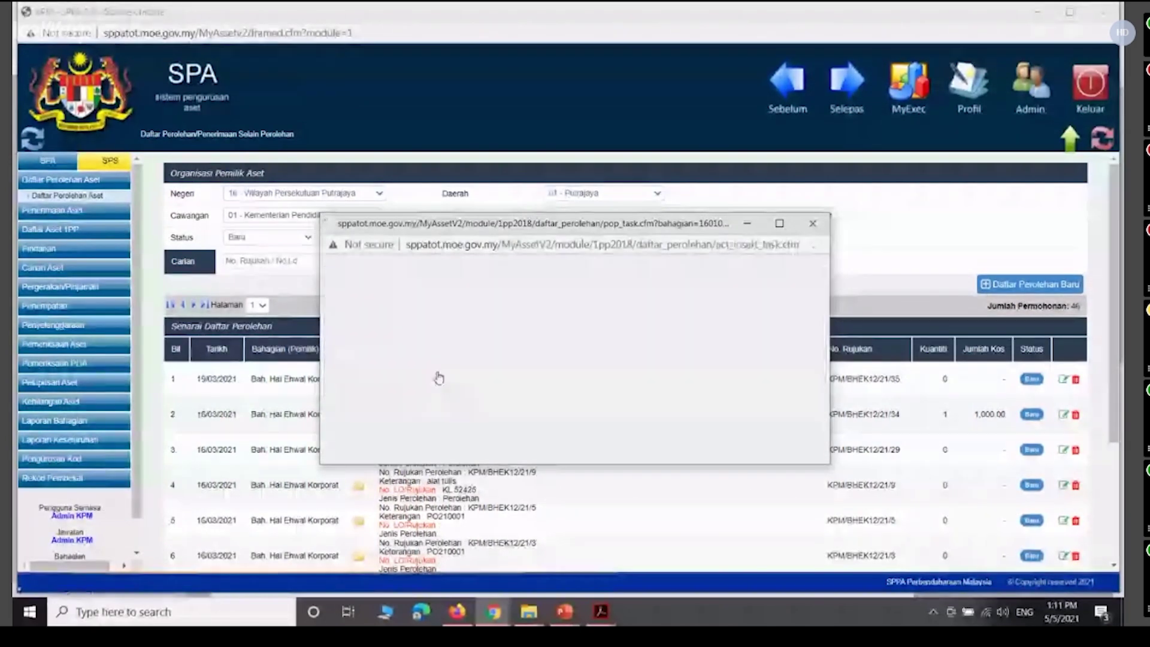
click(685, 325)
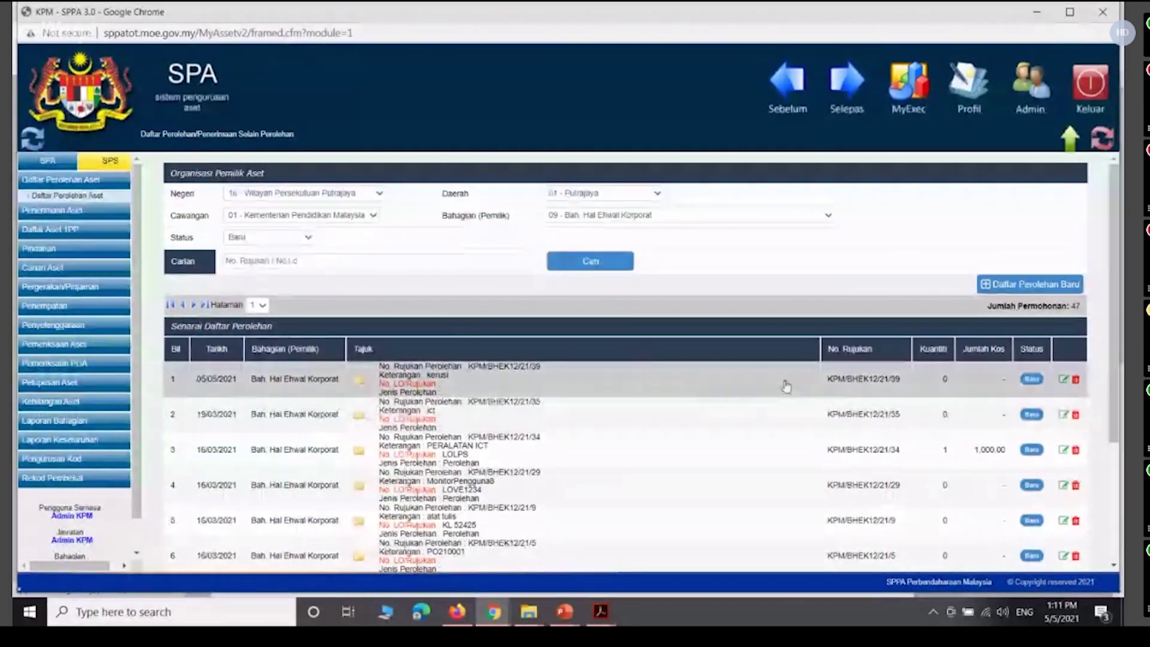
- Open the kerusi request's asset list and search the asset code catalogue for "kerusi"
click(1063, 381)
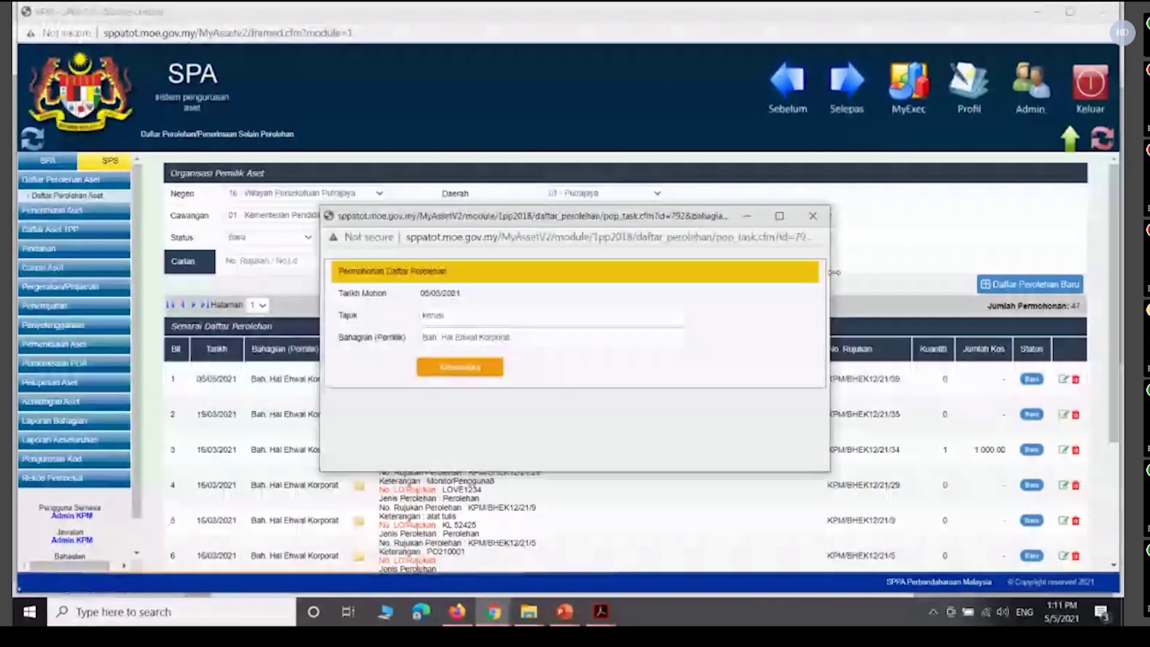
click(359, 382)
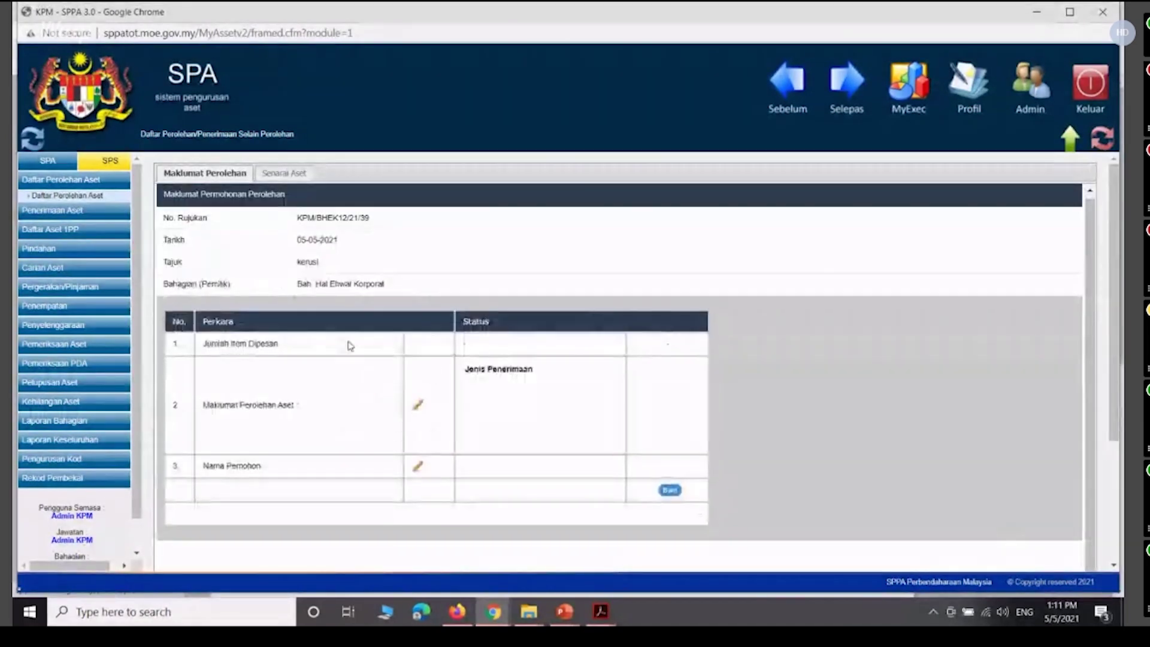
click(292, 186)
click(191, 204)
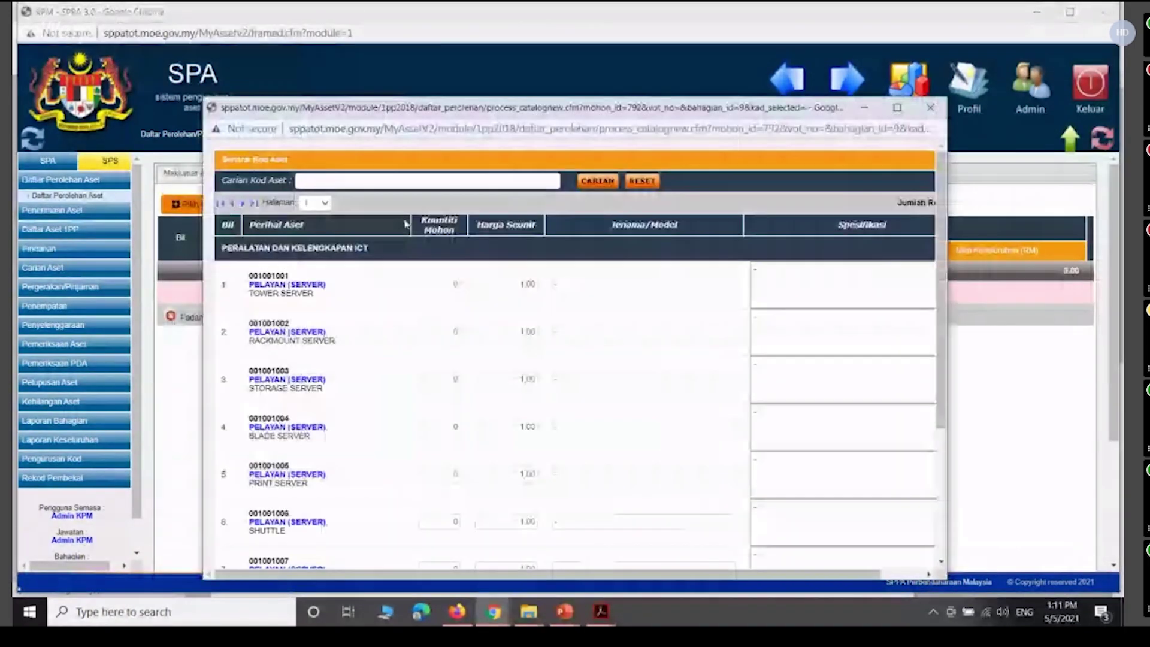
click(377, 181)
text(kerusi)
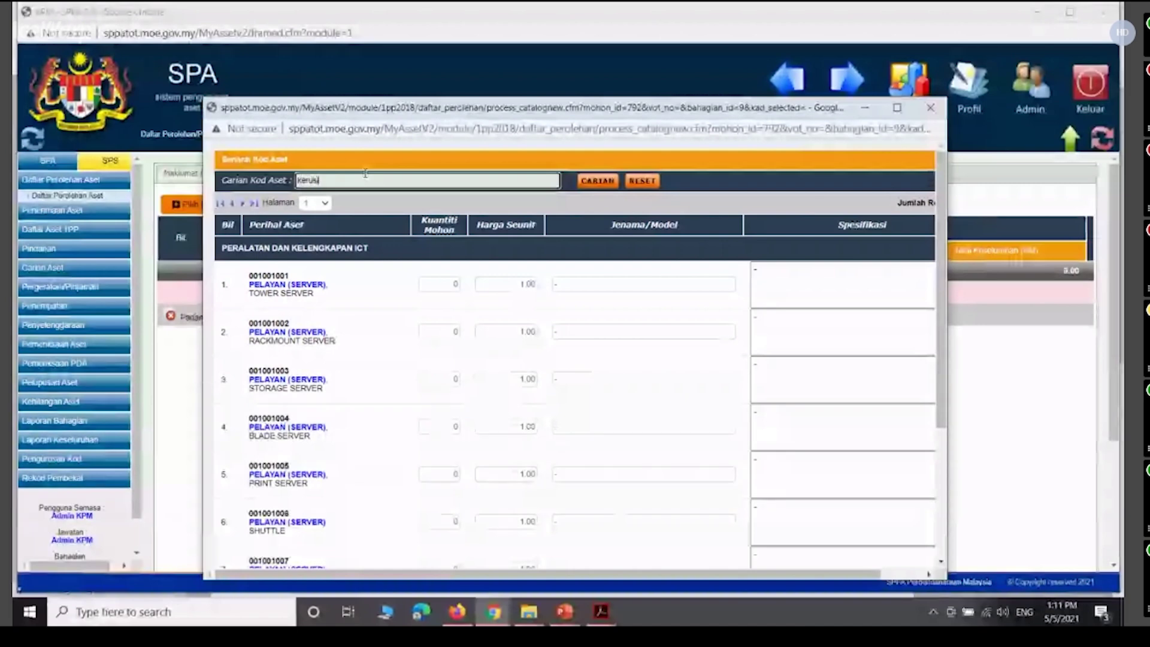
key(Return)
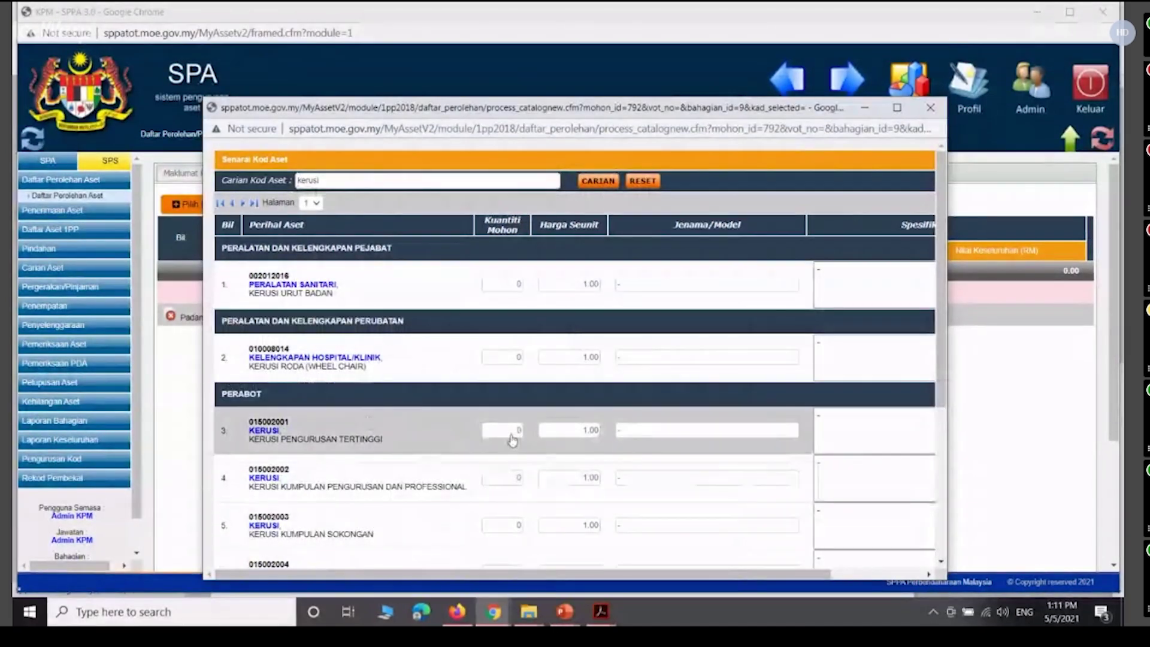
- For KERUSI PENGURUSAN TERTINGGI, enter quantity 1, unit price 300 and the specification "aset tiada maklumat. baru dijumpai"
text(1)
key(Tab)
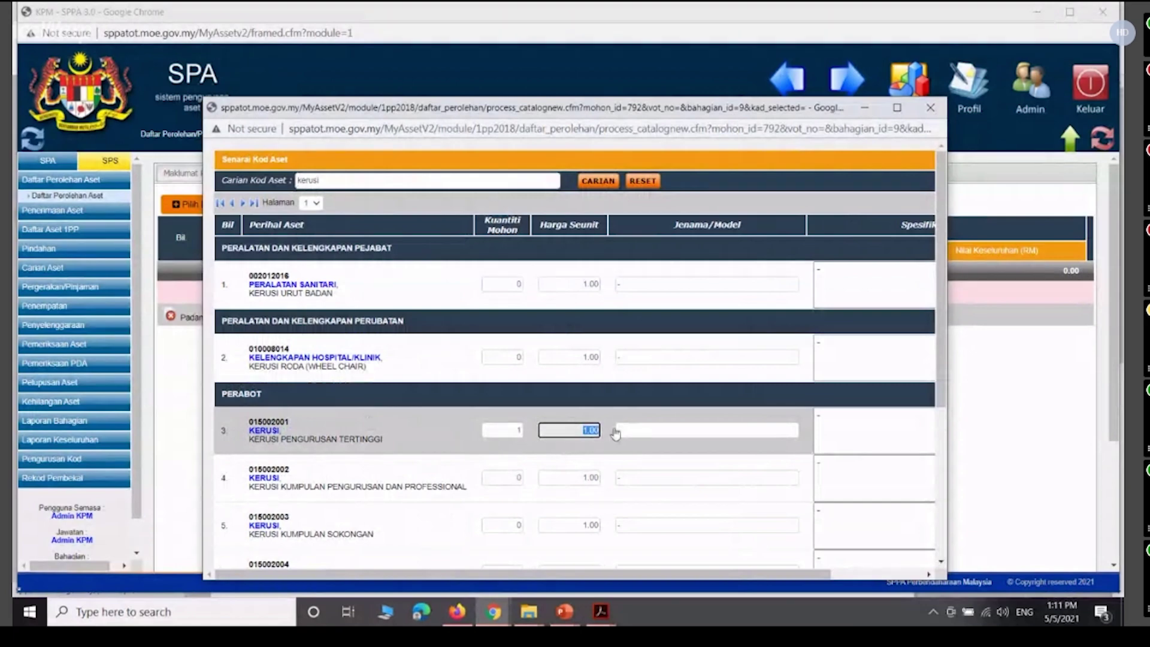
text(300)
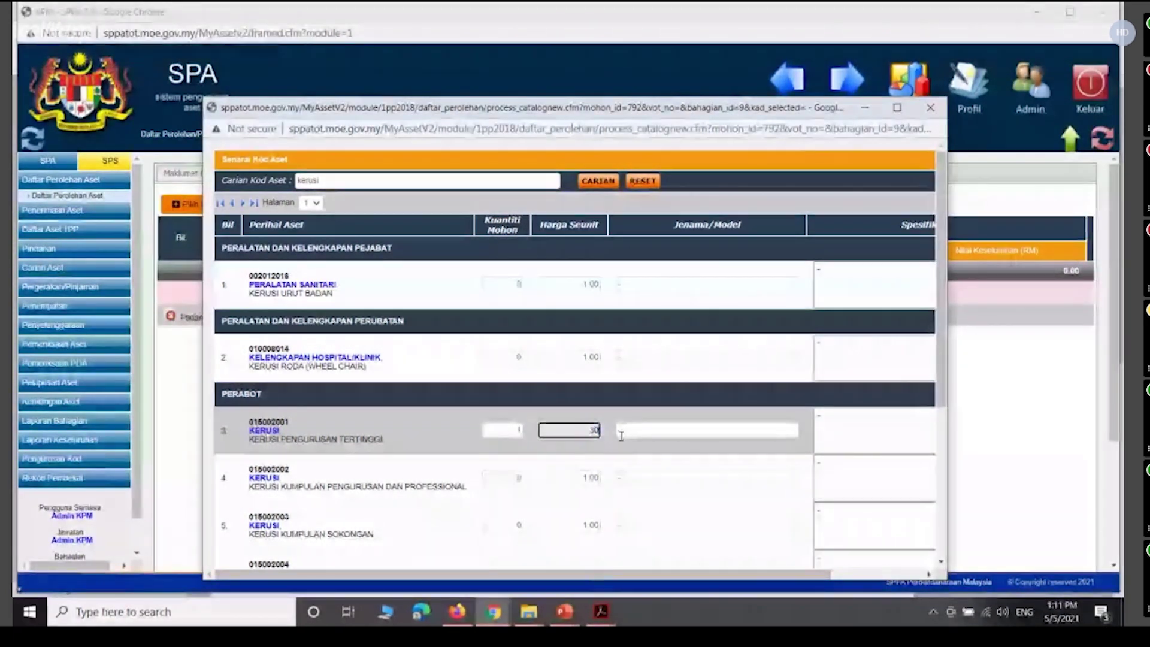
click(657, 444)
click(847, 420)
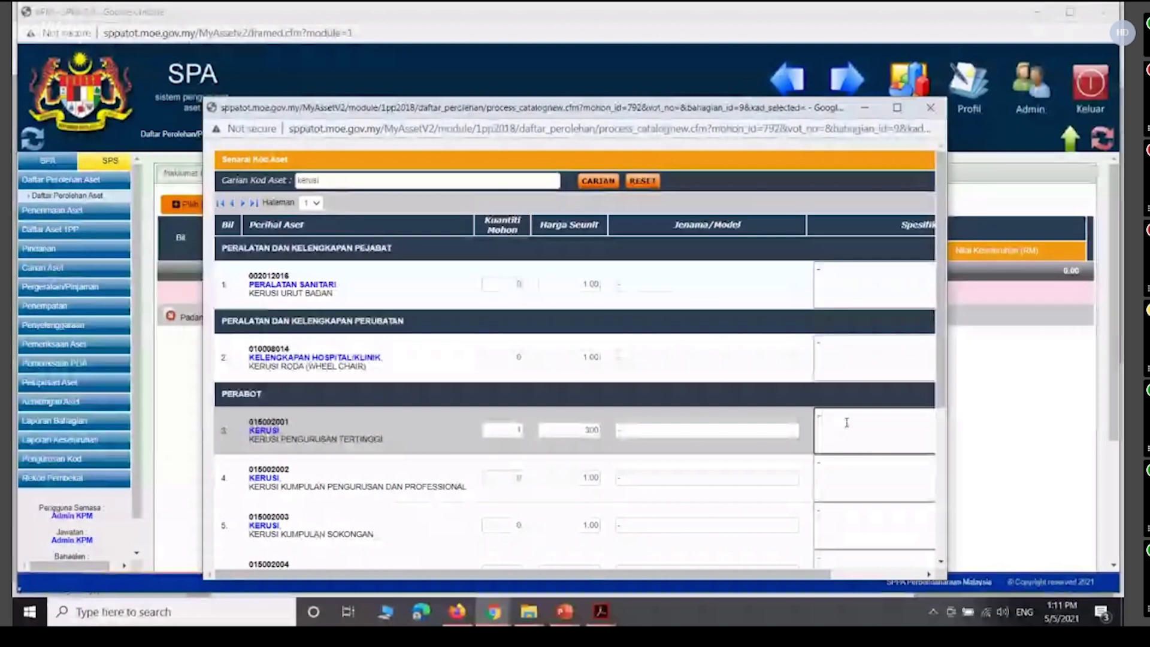
text(aset tia)
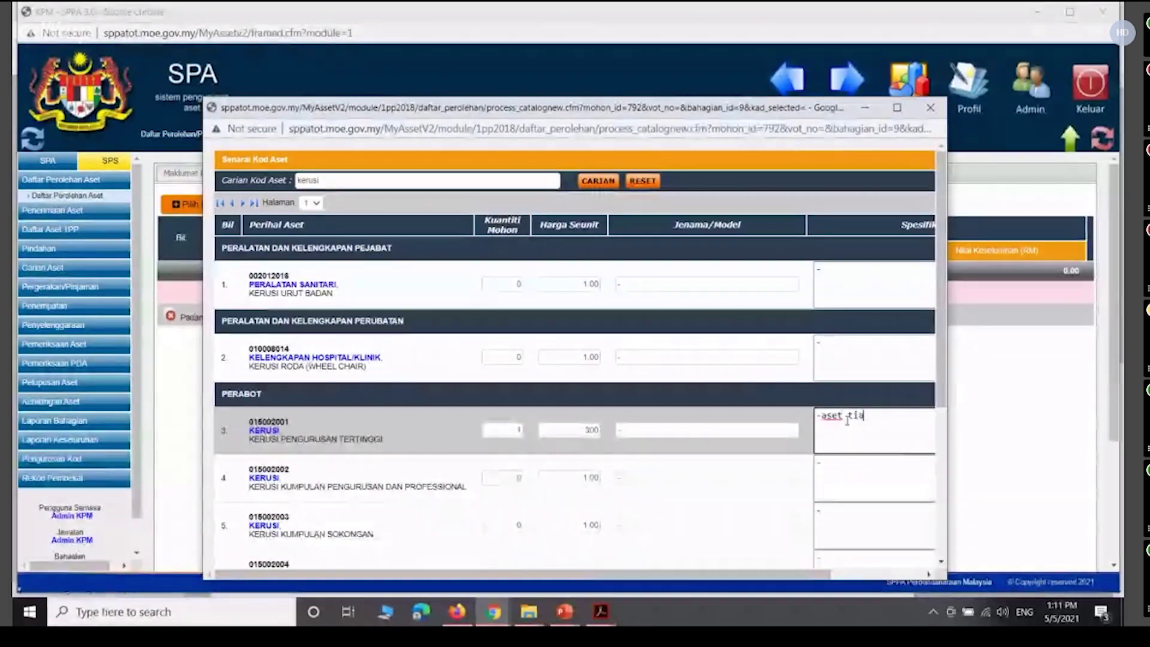
text(da maklumat. baru dijumpai)
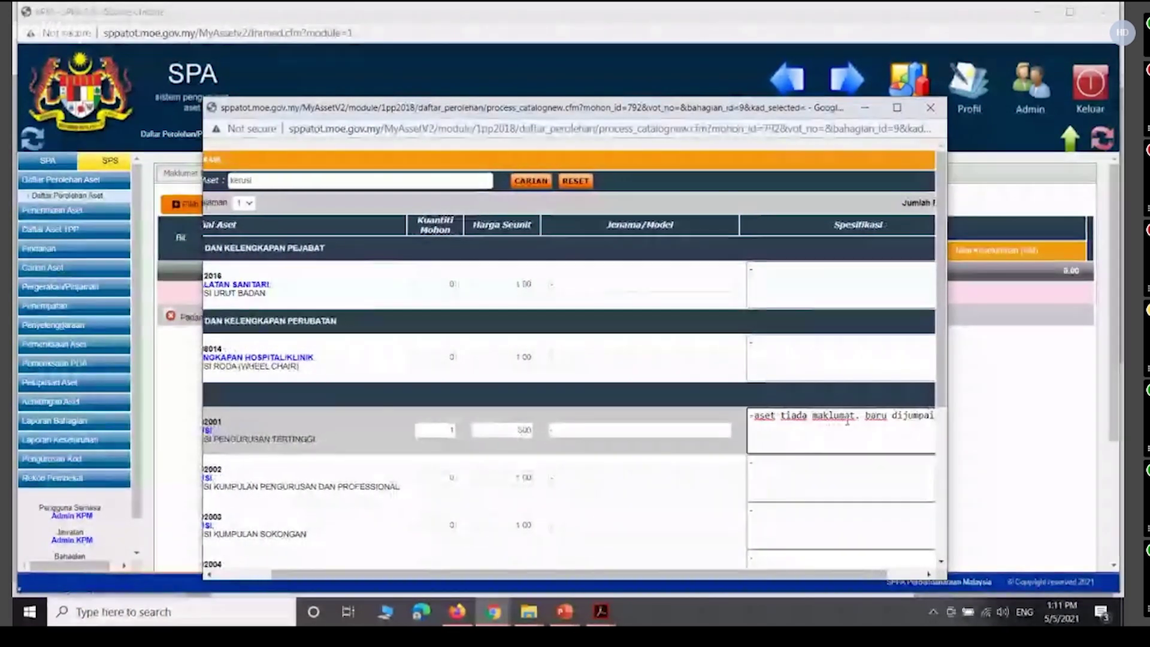
- Save the filled-in chair item to the request's asset list and confirm
scroll(842, 467, down, 4)
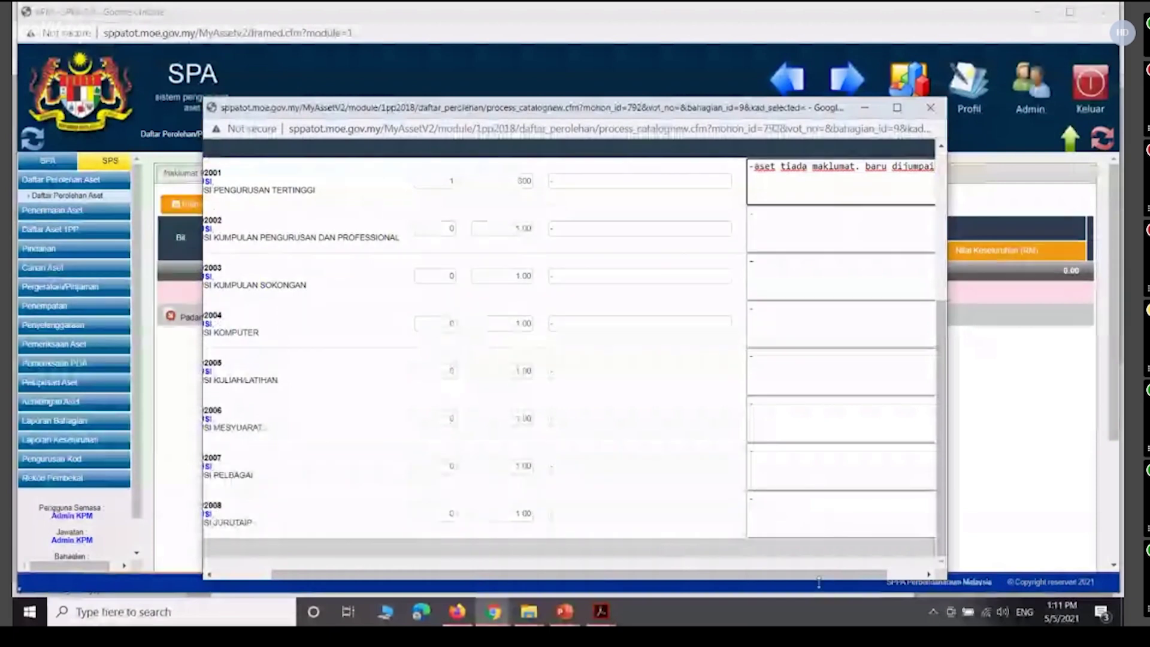
drag(818, 575, 855, 575)
click(908, 547)
click(636, 225)
click(699, 221)
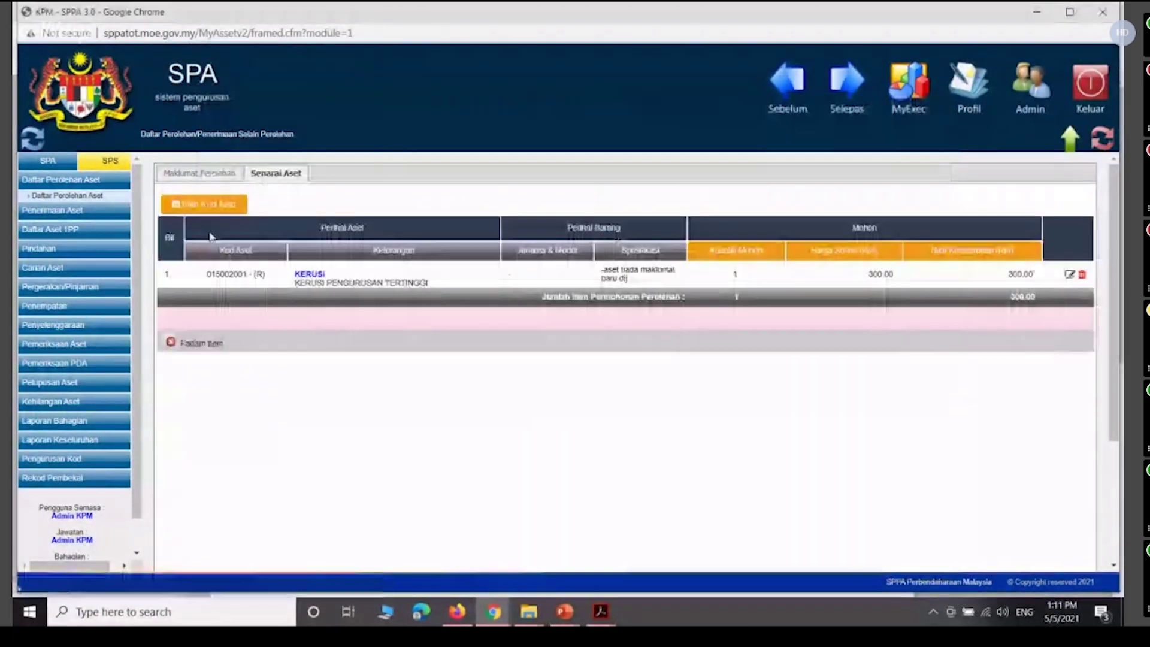
- Open the kerusi request's Maklumat Perolehan Aset details for editing and set Jenis Penerimaan to Lain-Lain
click(200, 173)
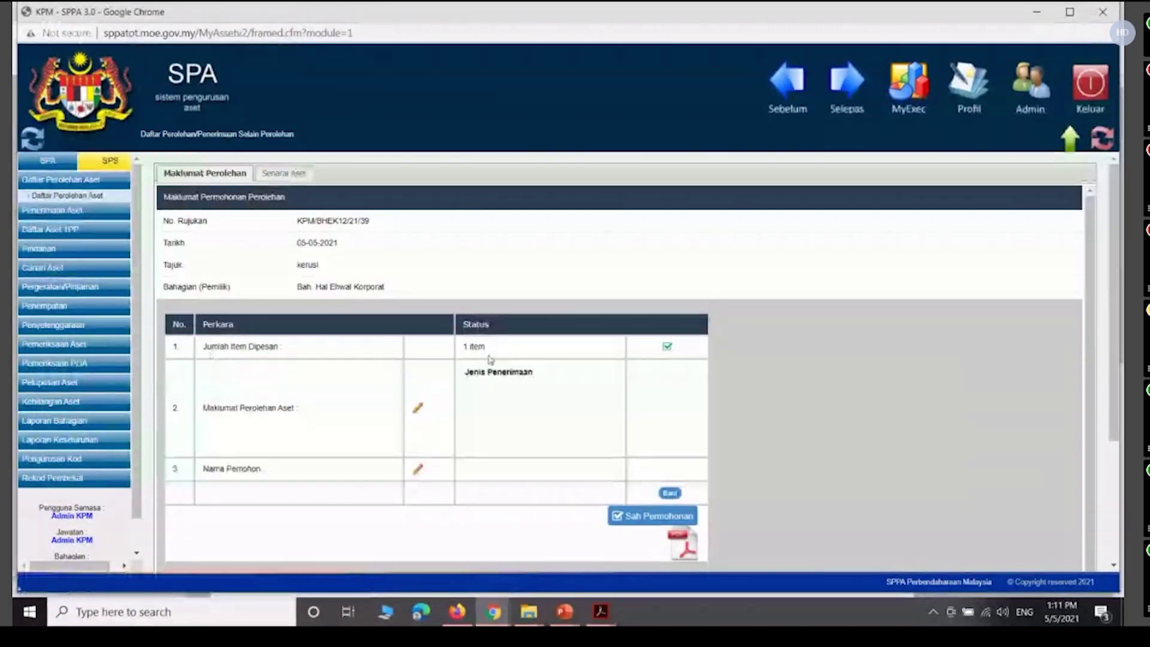
click(417, 405)
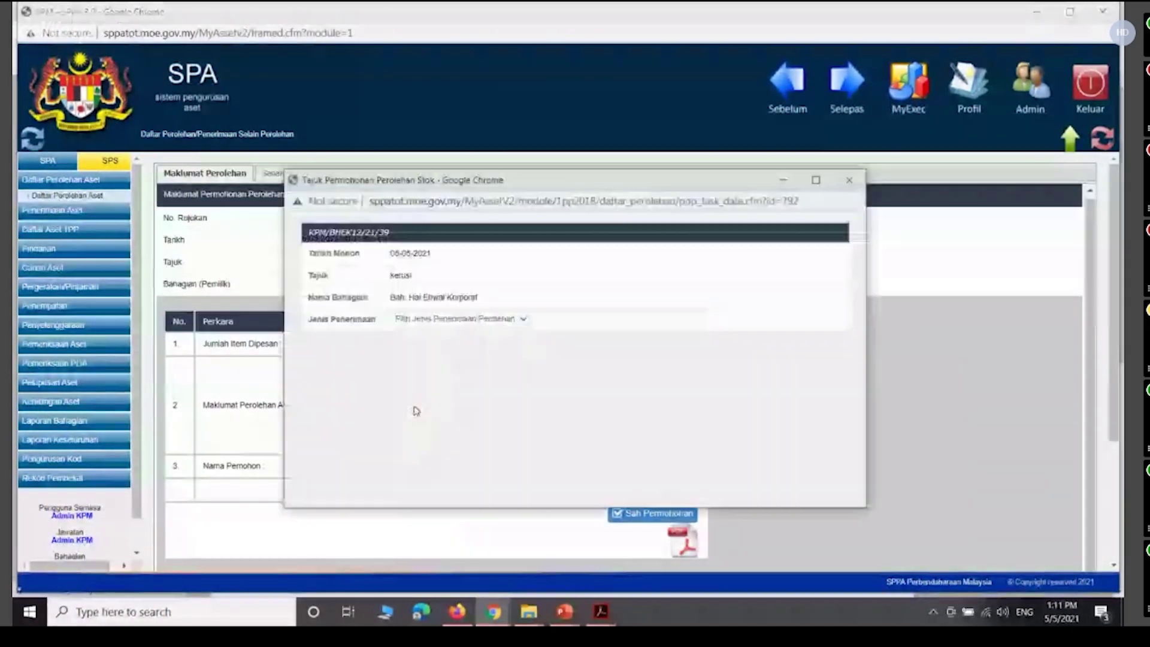
click(457, 320)
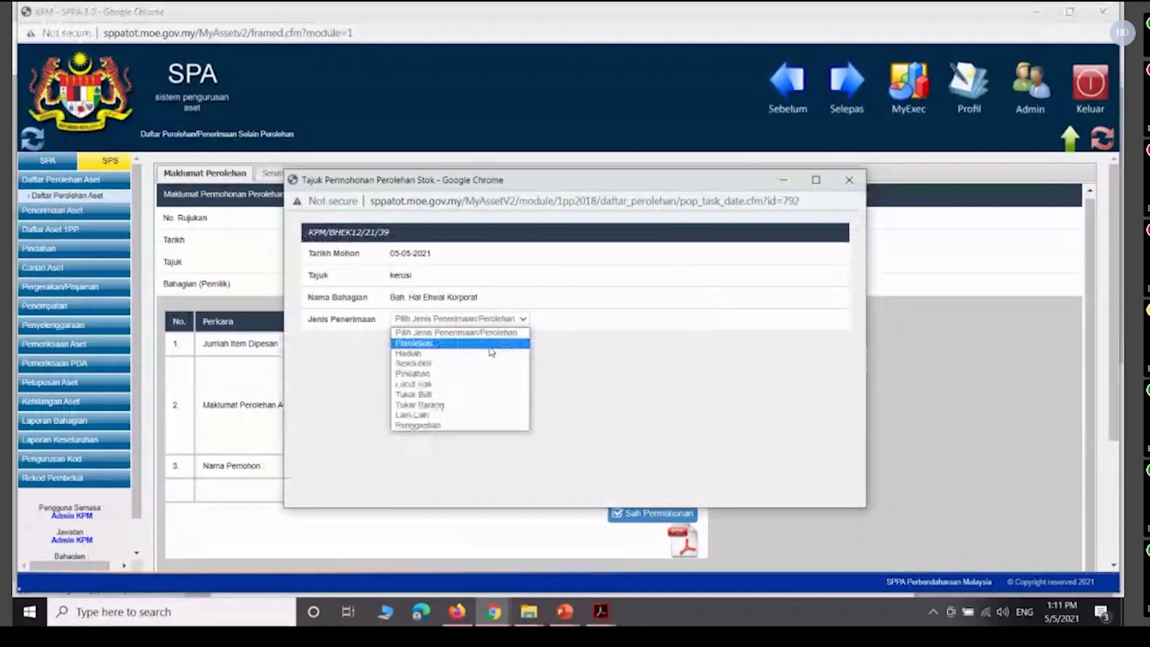
click(485, 416)
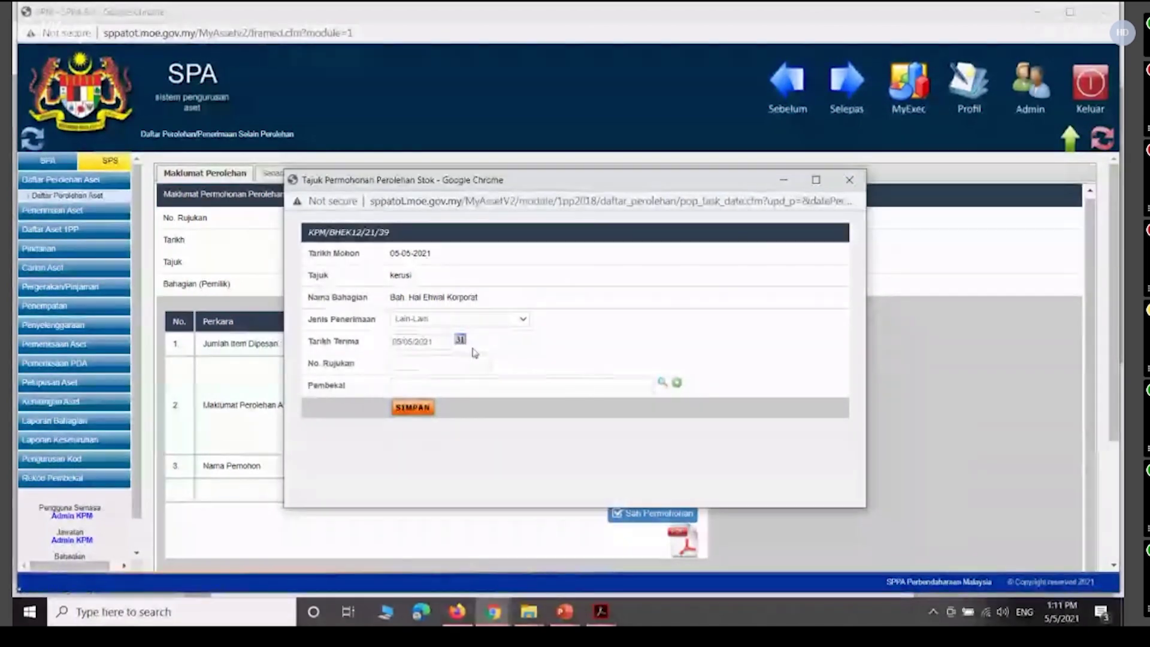
- Try Hadiah as the Jenis Penerimaan, and set it back to Lain-Lain
click(455, 320)
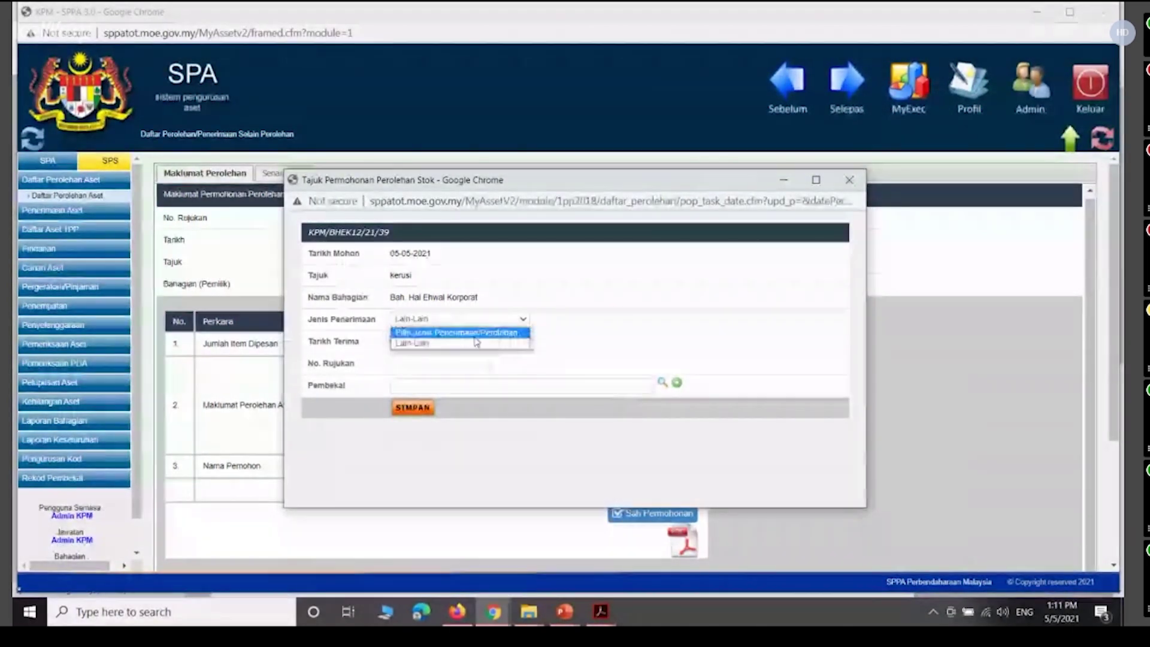
click(476, 328)
click(478, 319)
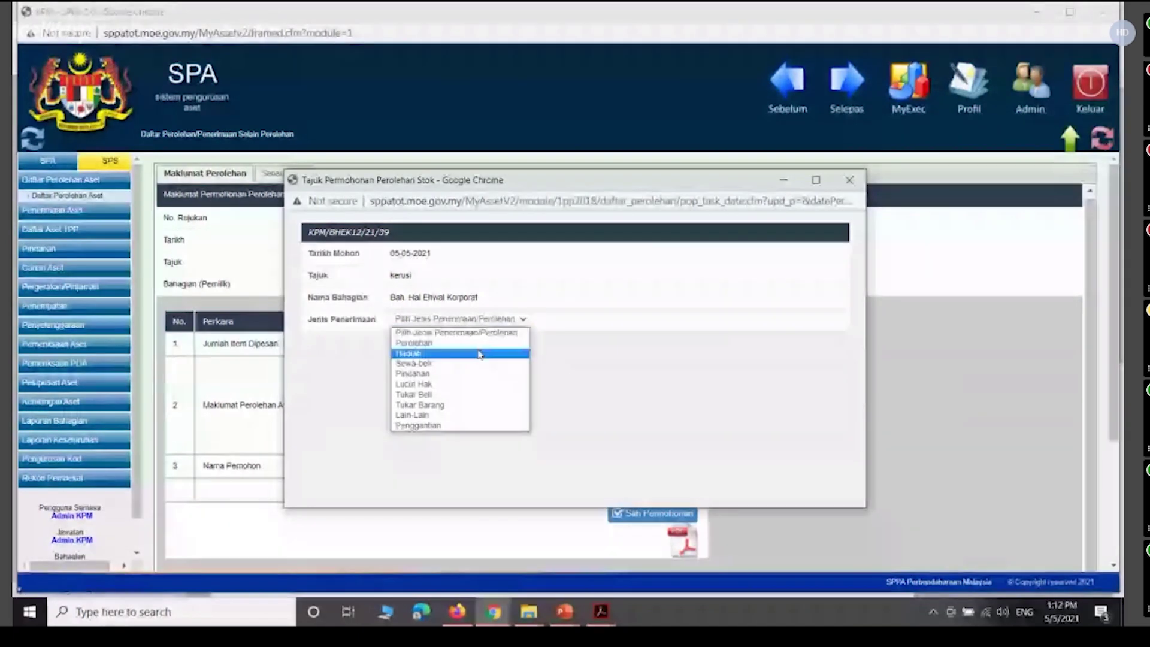
click(482, 355)
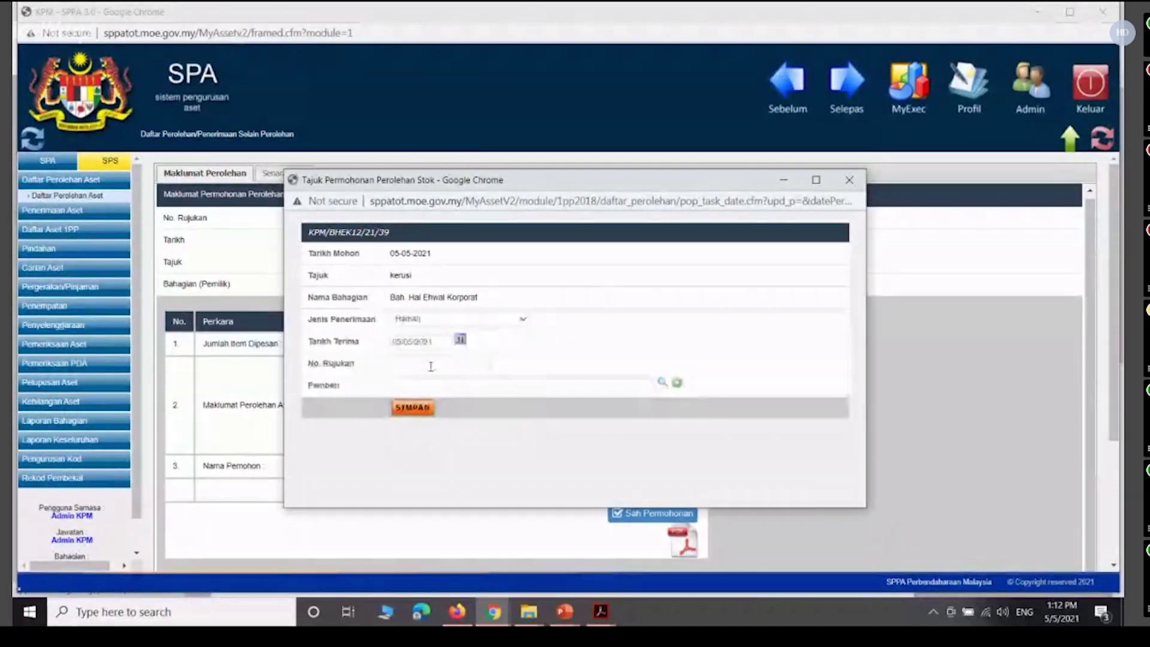
click(491, 319)
click(467, 330)
click(467, 319)
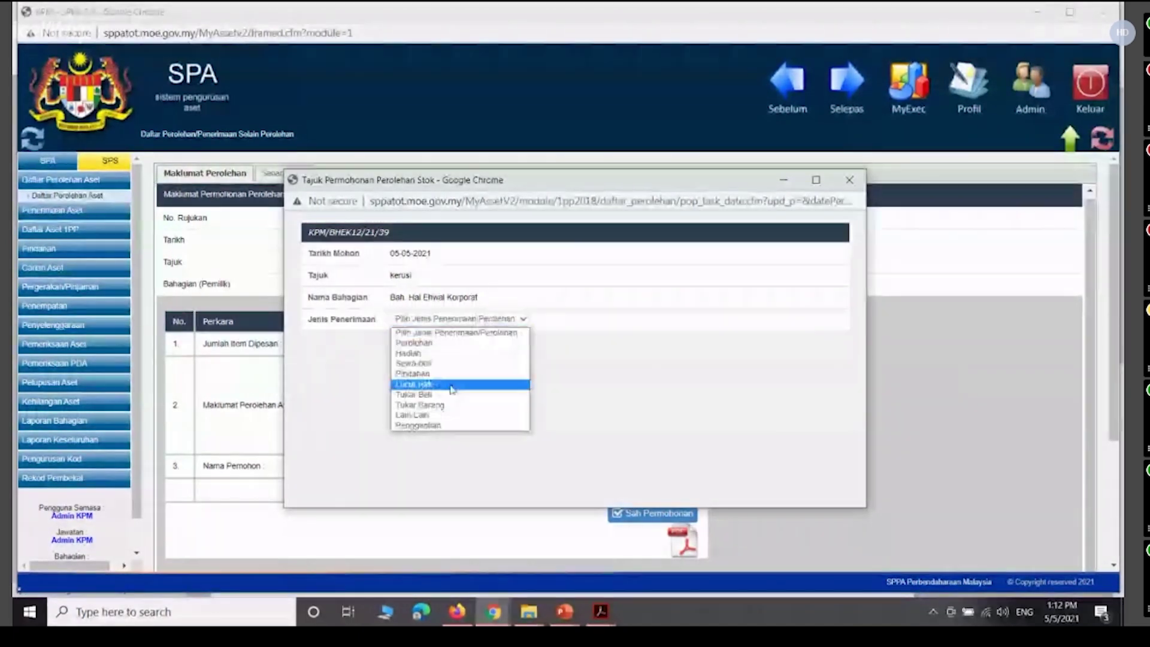
click(448, 416)
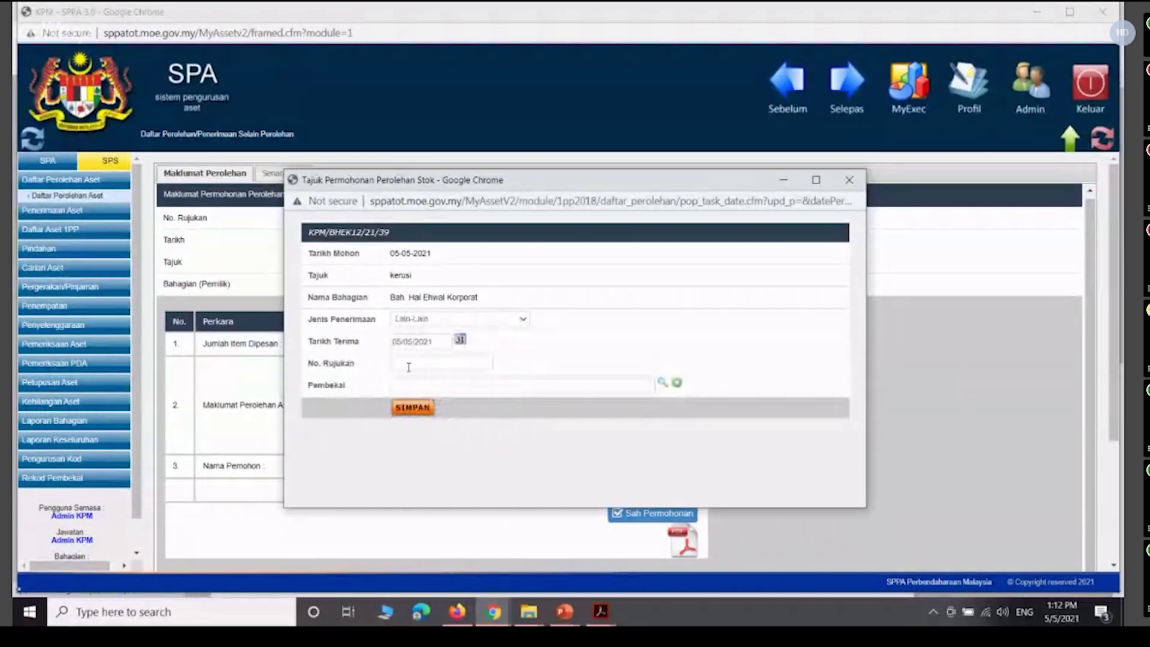
click(483, 364)
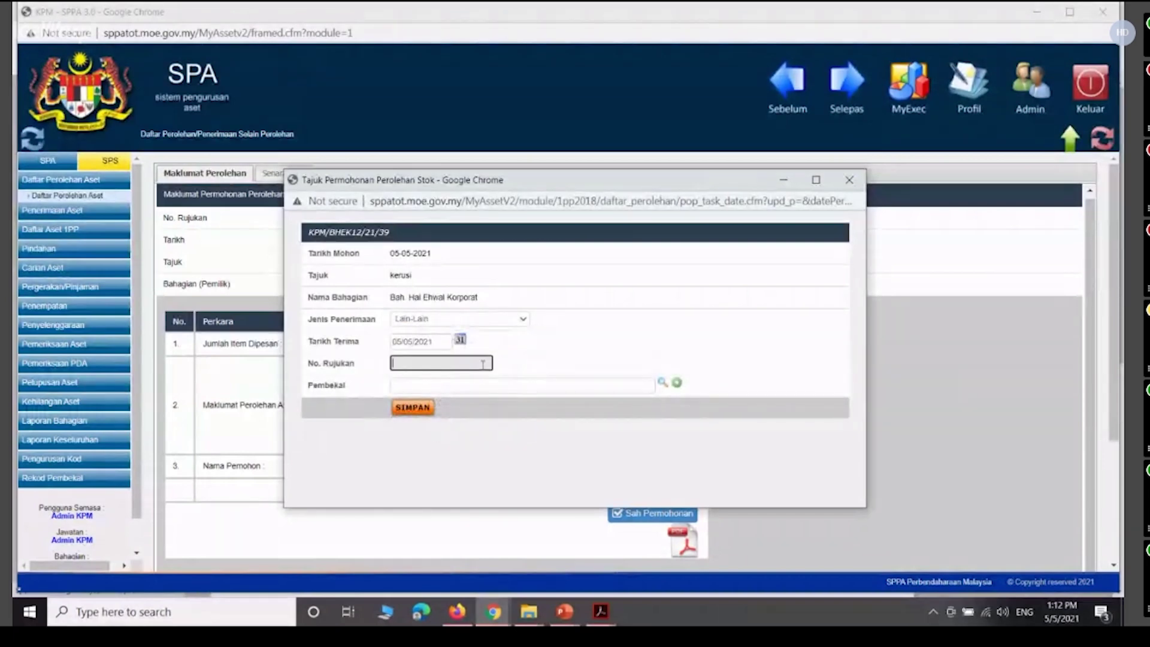
click(662, 383)
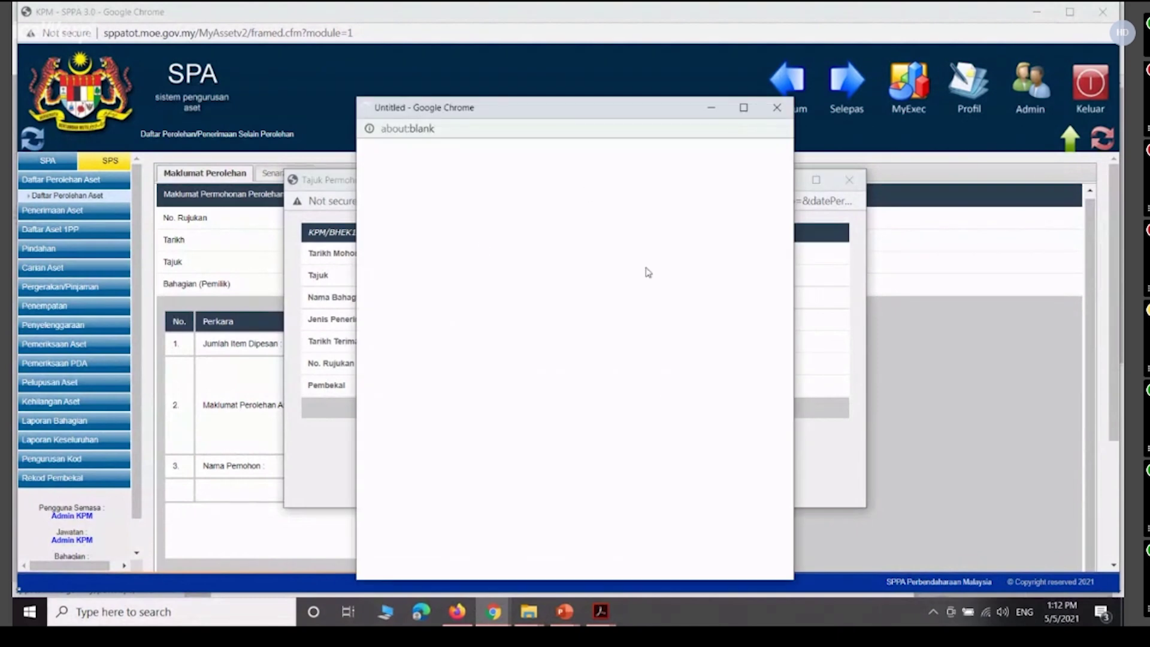
click(777, 107)
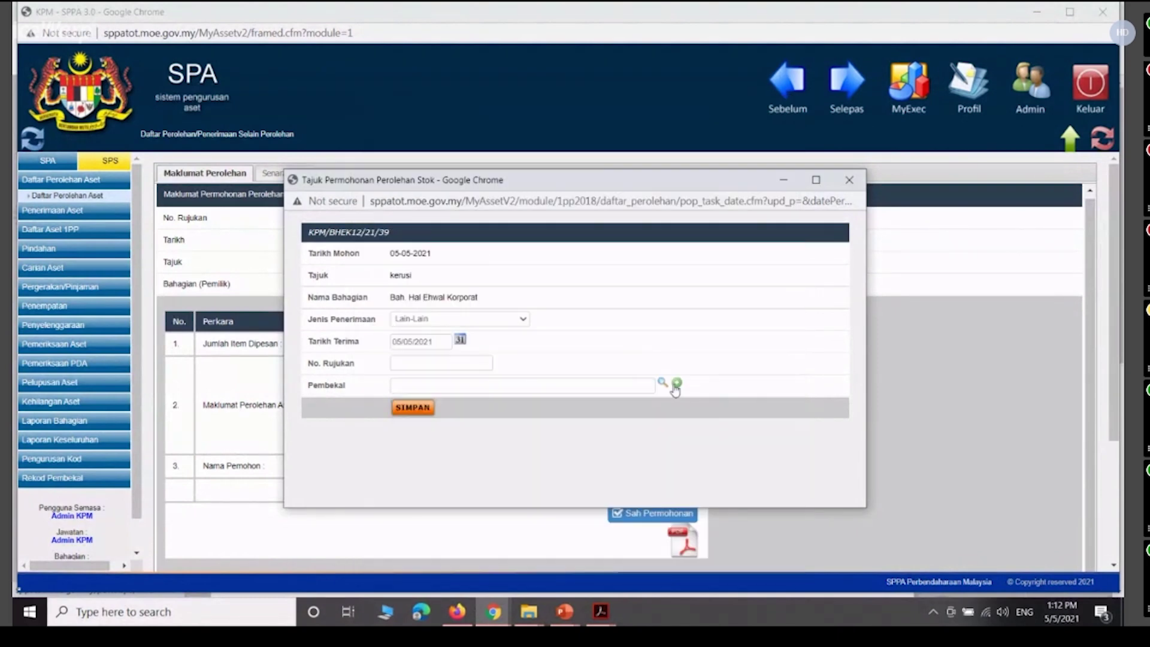
click(676, 384)
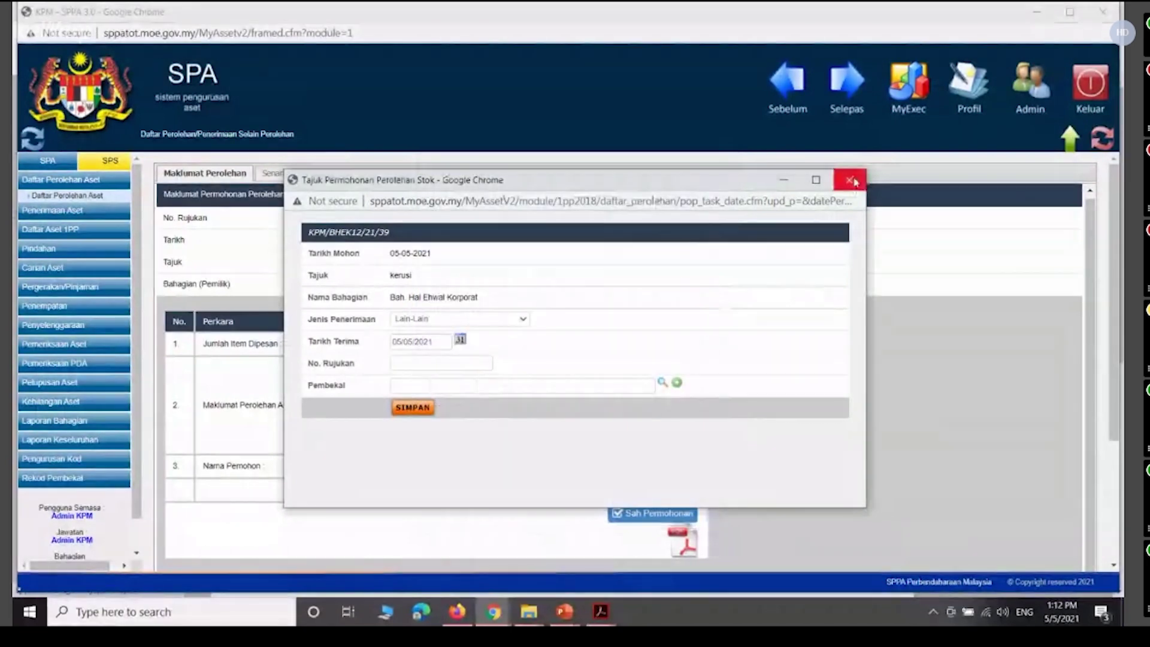
- Register a new supplier named "tiada berkaitan" from the Pembekal field and close the supplier form
click(675, 385)
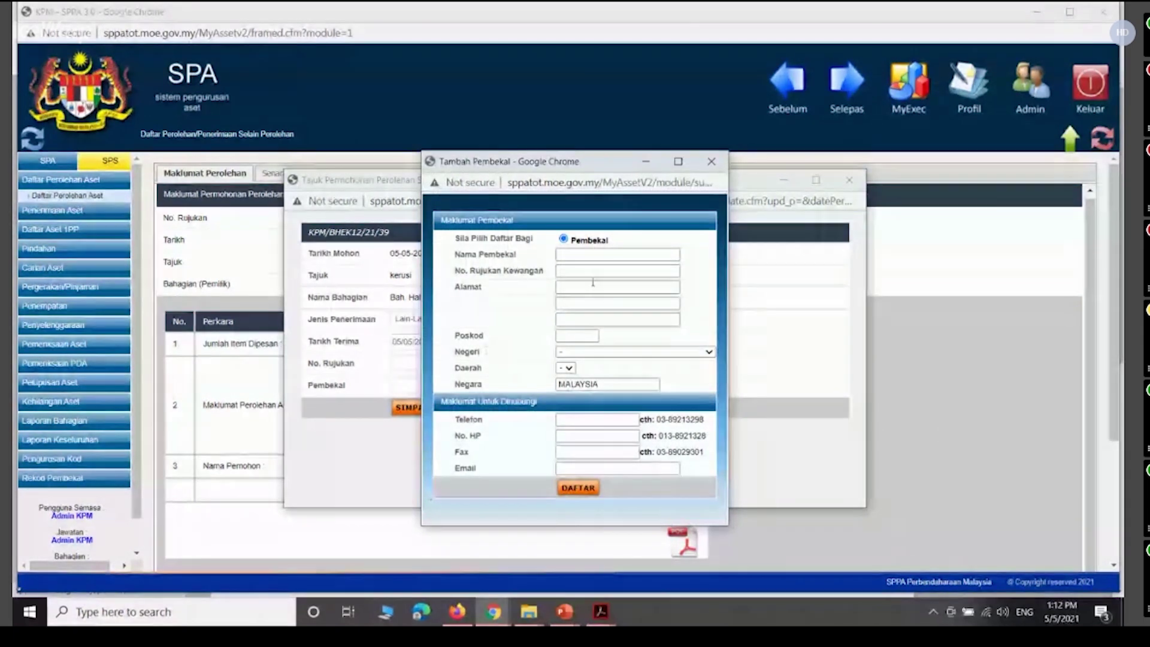
click(575, 256)
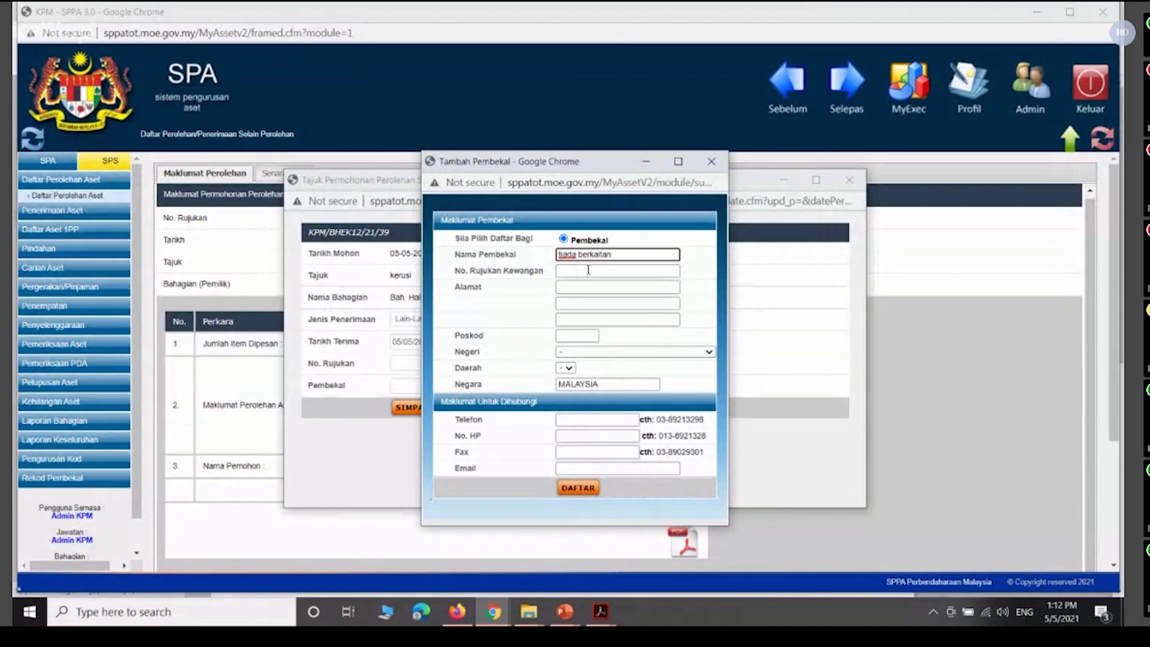
click(576, 488)
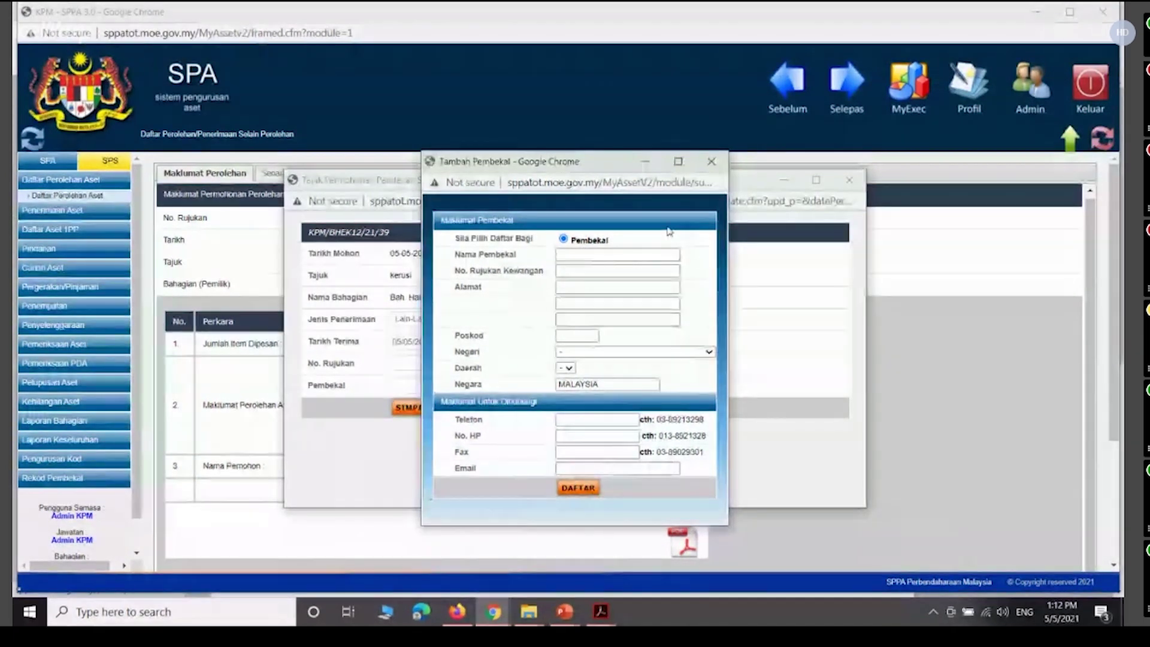
click(711, 162)
- Search the registered supplier list for "tidak berkaitan"
click(669, 383)
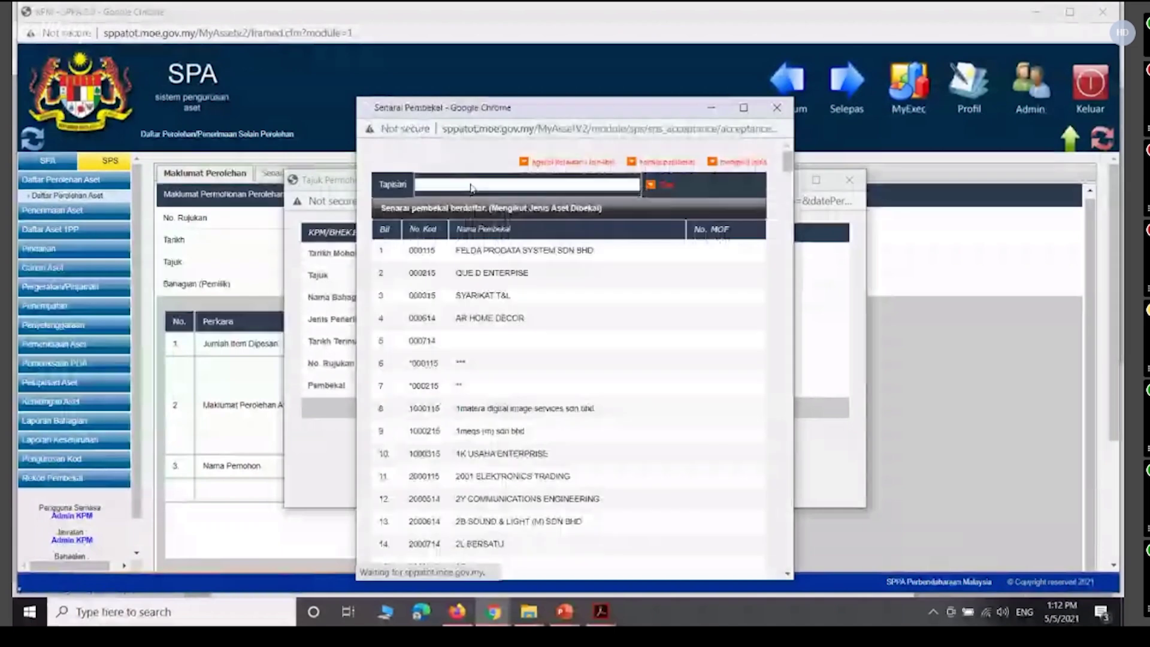
click(477, 187)
text(tia)
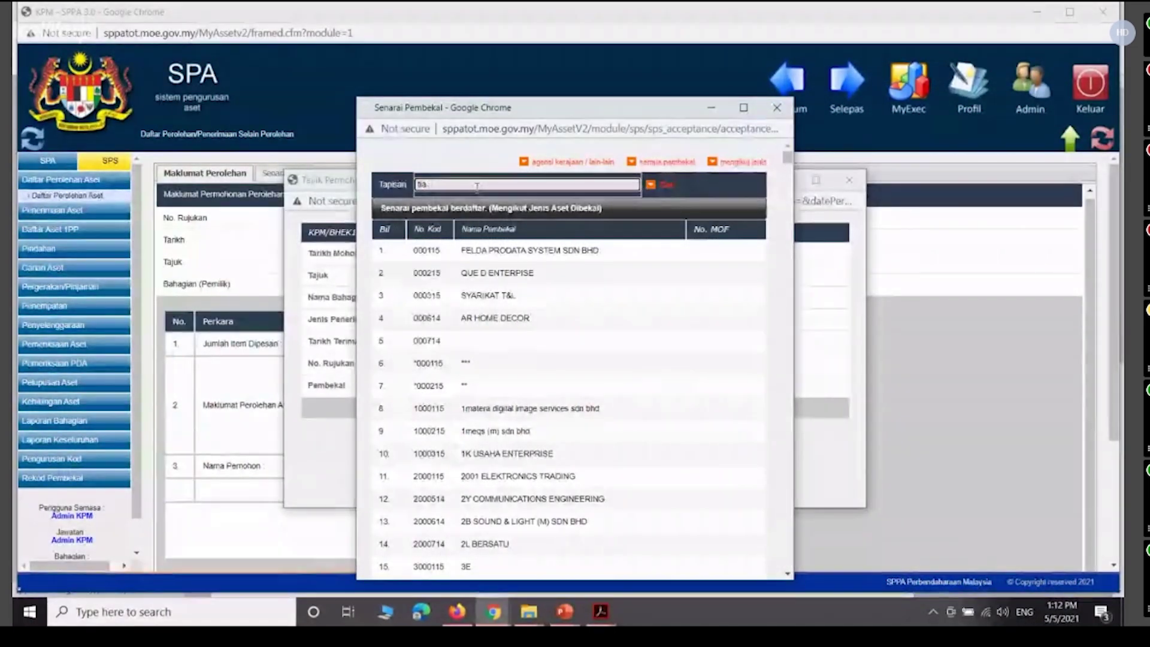
text(datidak berkaitan)
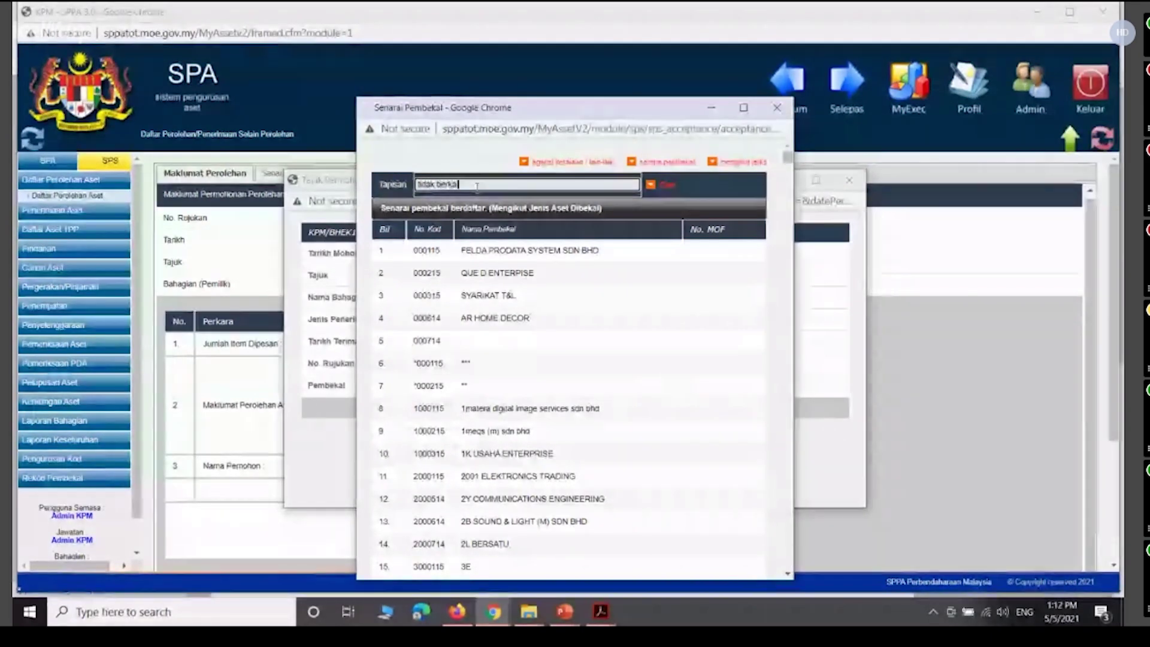
click(667, 183)
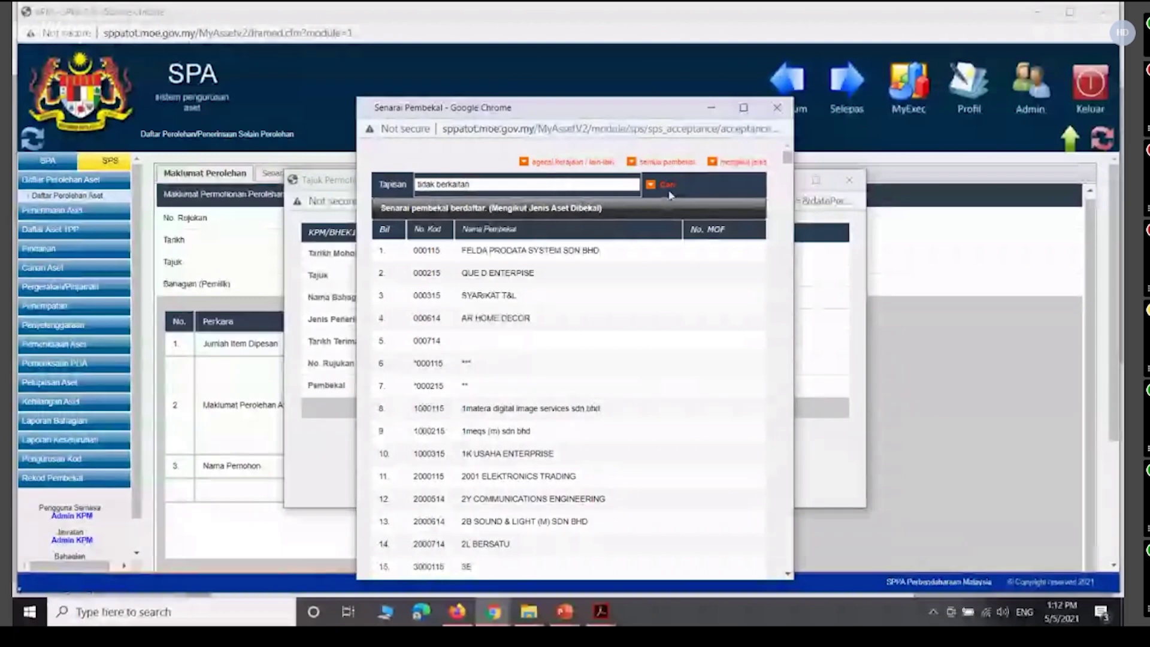
click(501, 349)
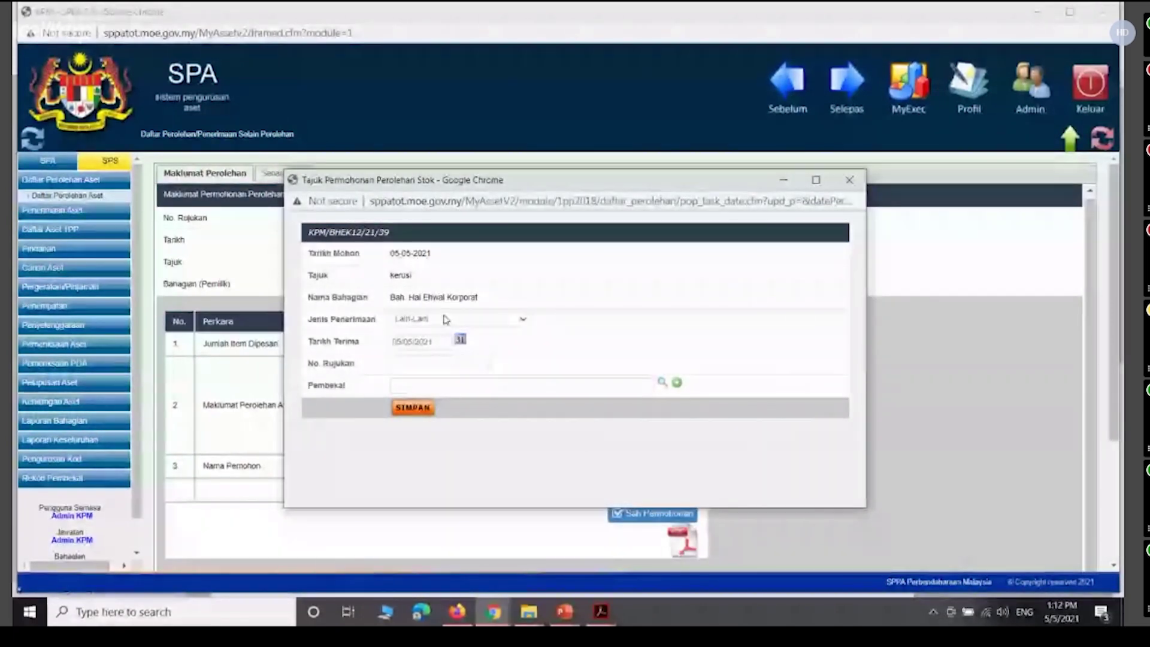
- Reset Jenis Penerimaan, choose Lain-Lain again, and close the kerusi acquisition details without saving
click(485, 320)
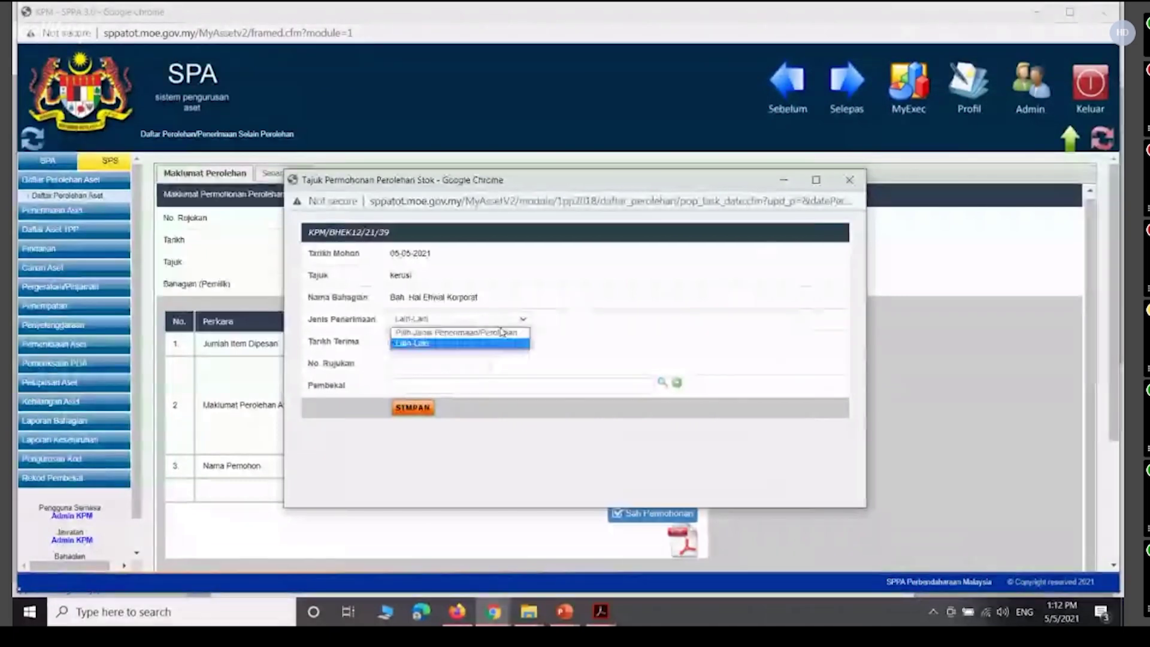
click(501, 332)
click(479, 319)
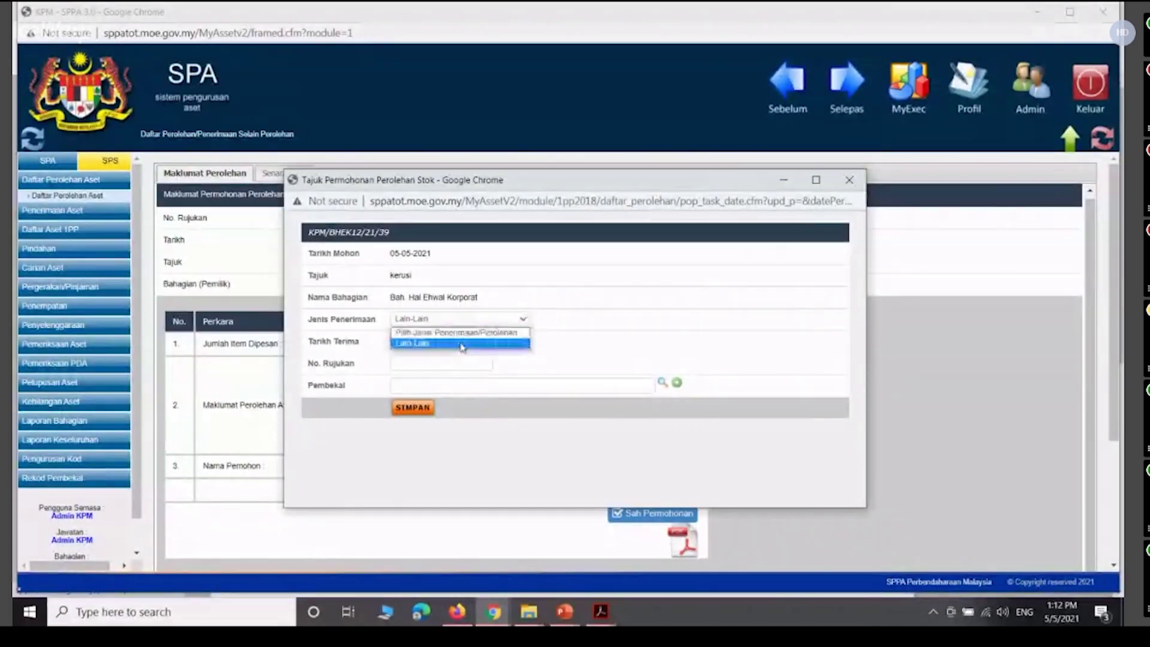
click(462, 347)
click(479, 319)
click(495, 332)
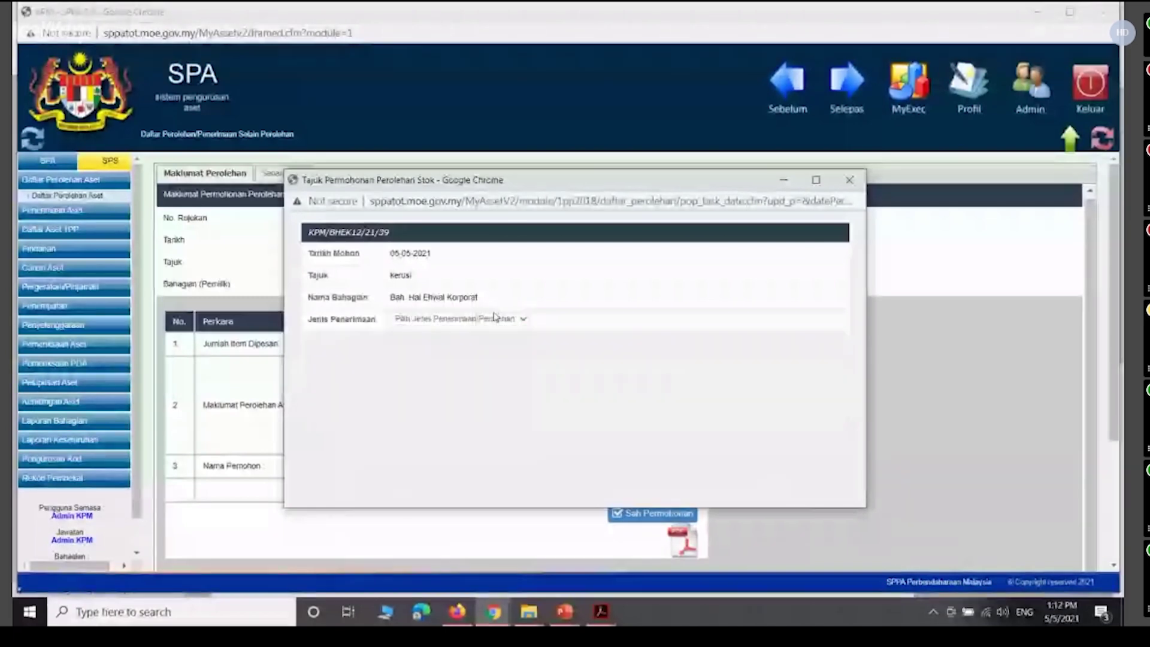
click(495, 317)
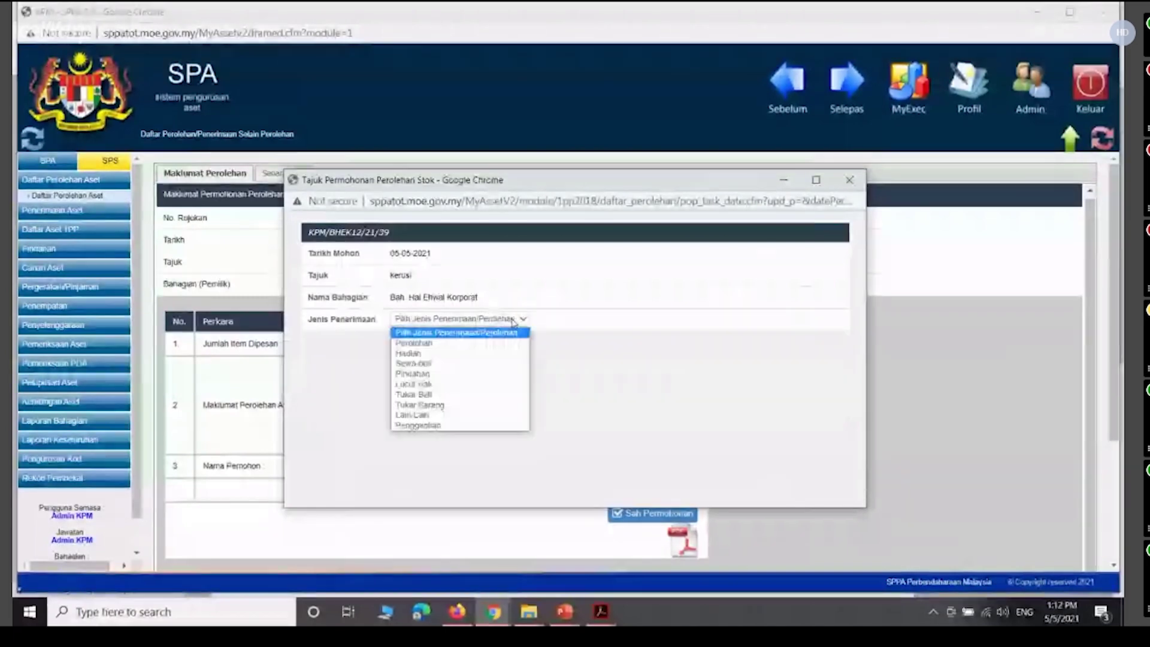
click(457, 416)
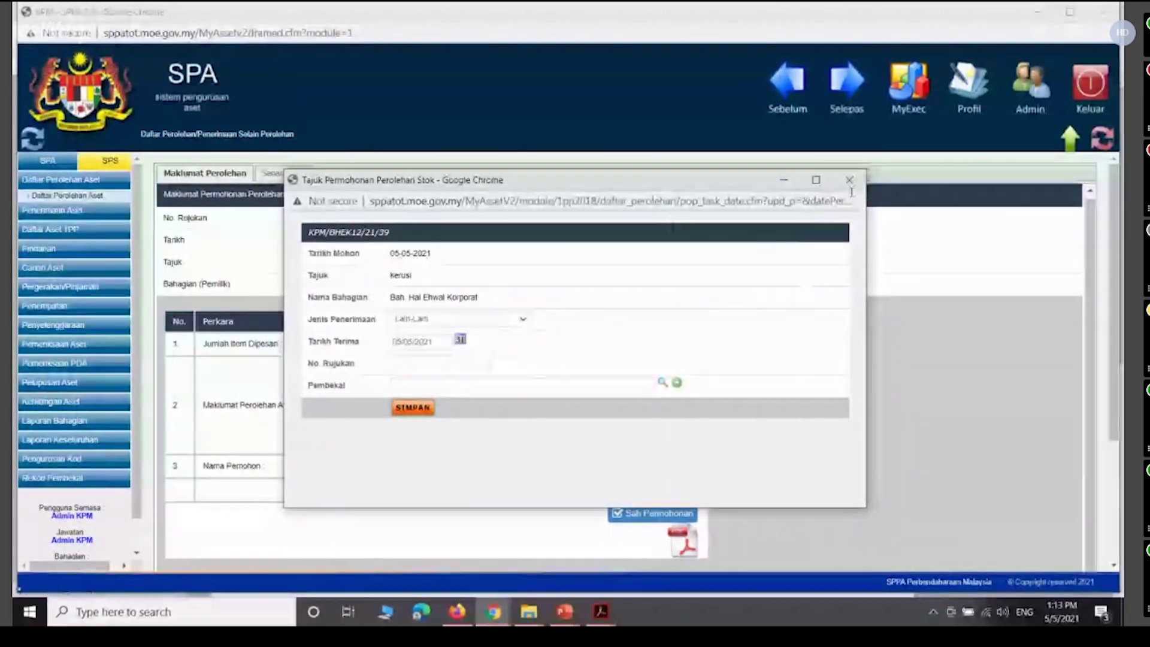
click(858, 189)
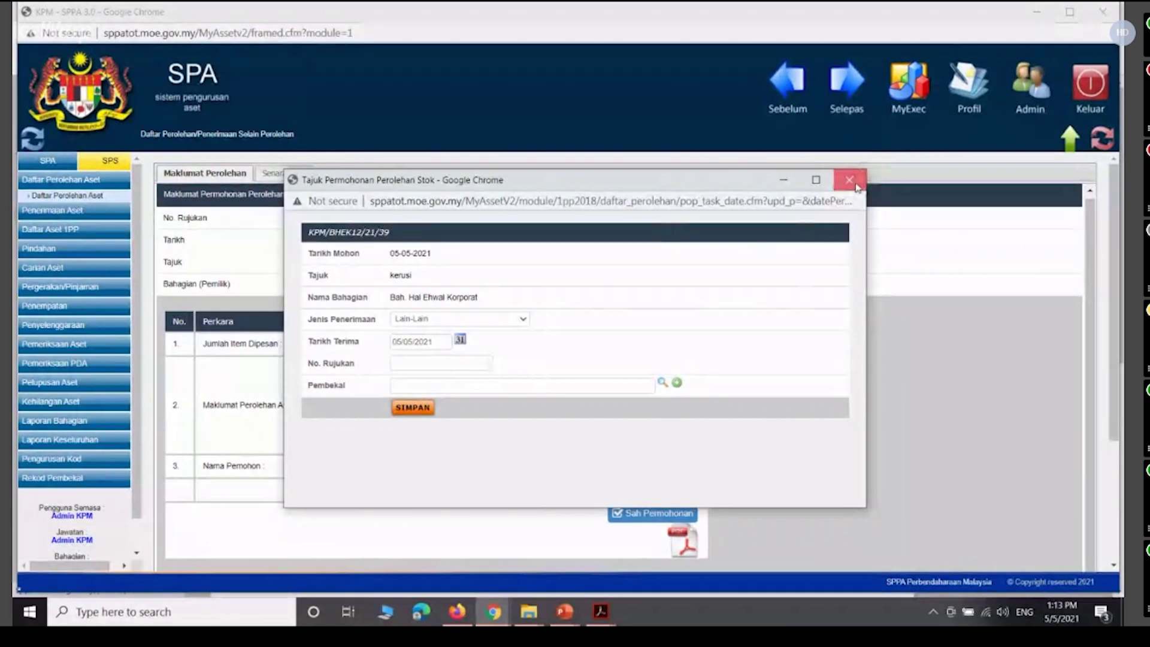
click(858, 187)
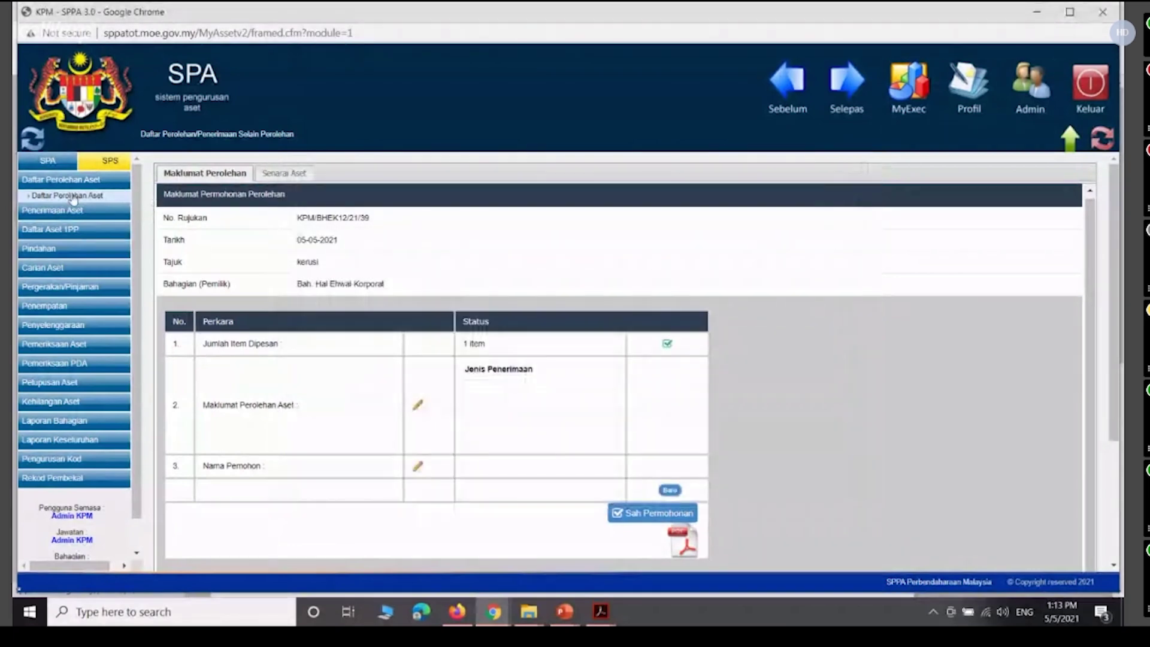
click(60, 233)
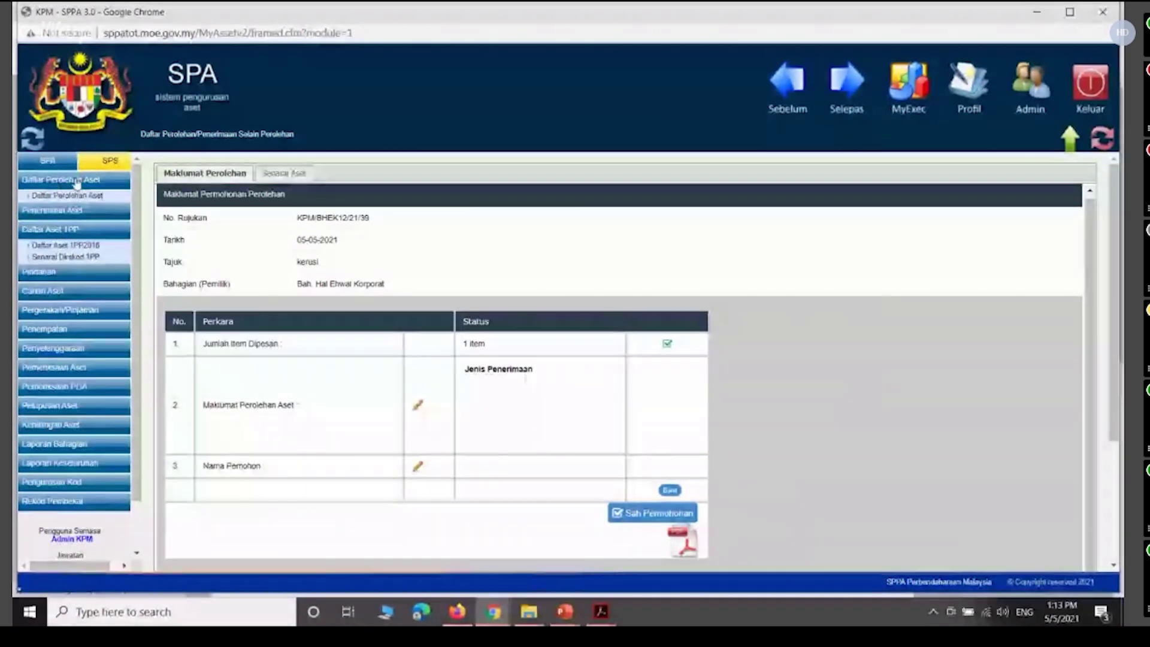
click(56, 210)
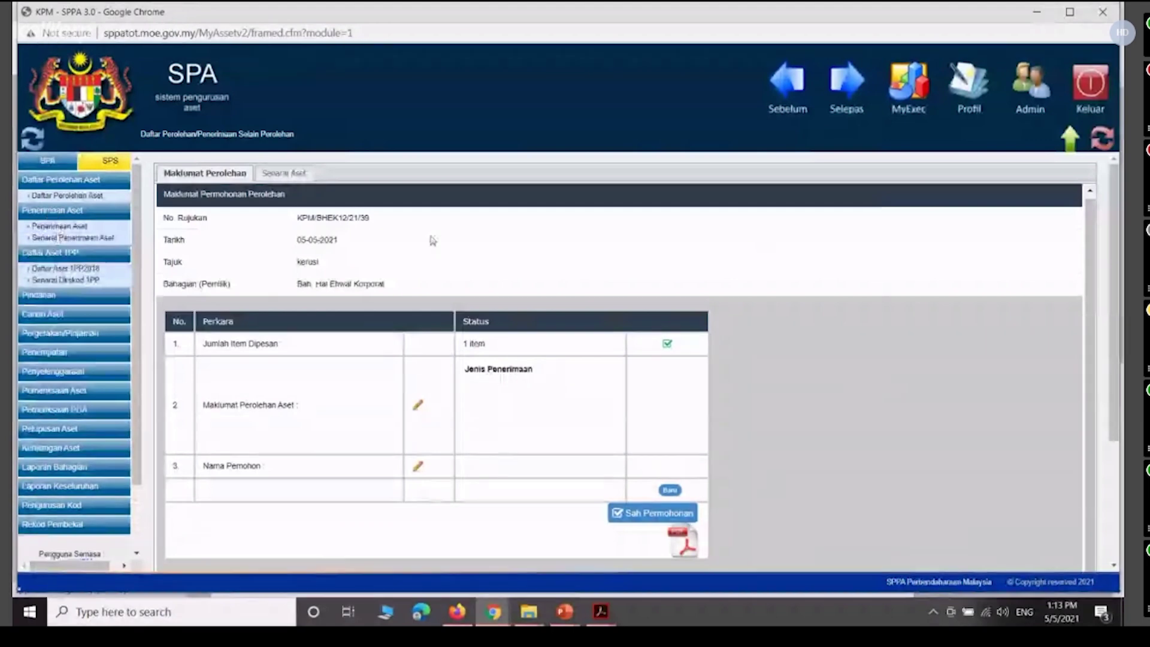
- Exit the SPA module, log out of the SPPA portal and close the portal page
click(1080, 98)
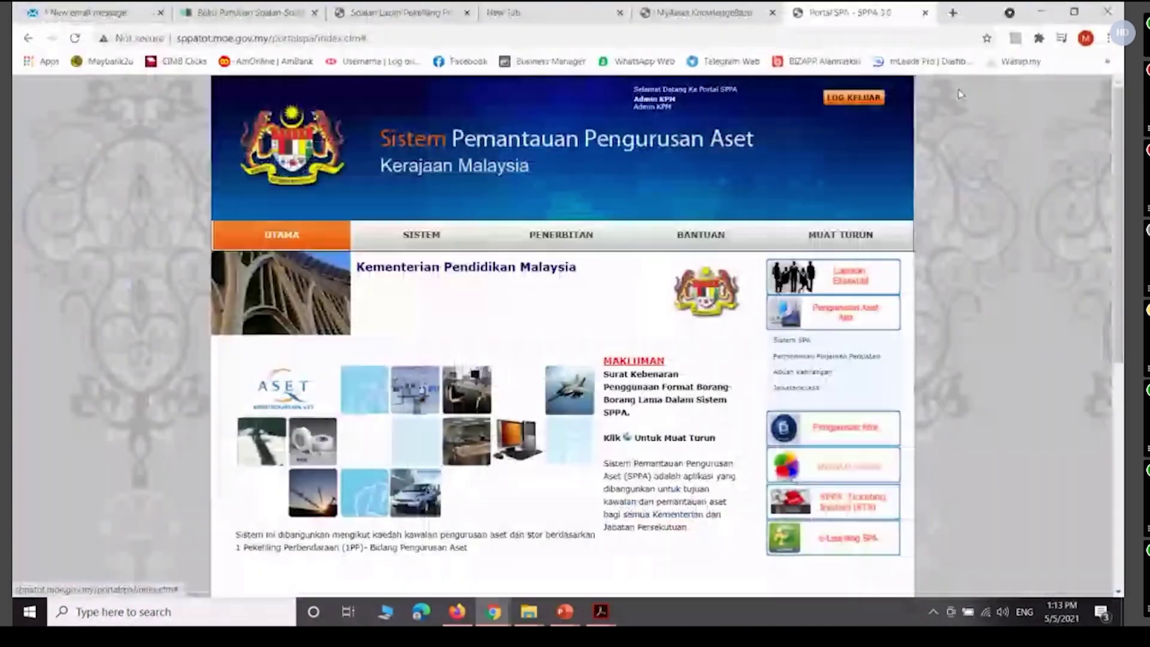
click(855, 98)
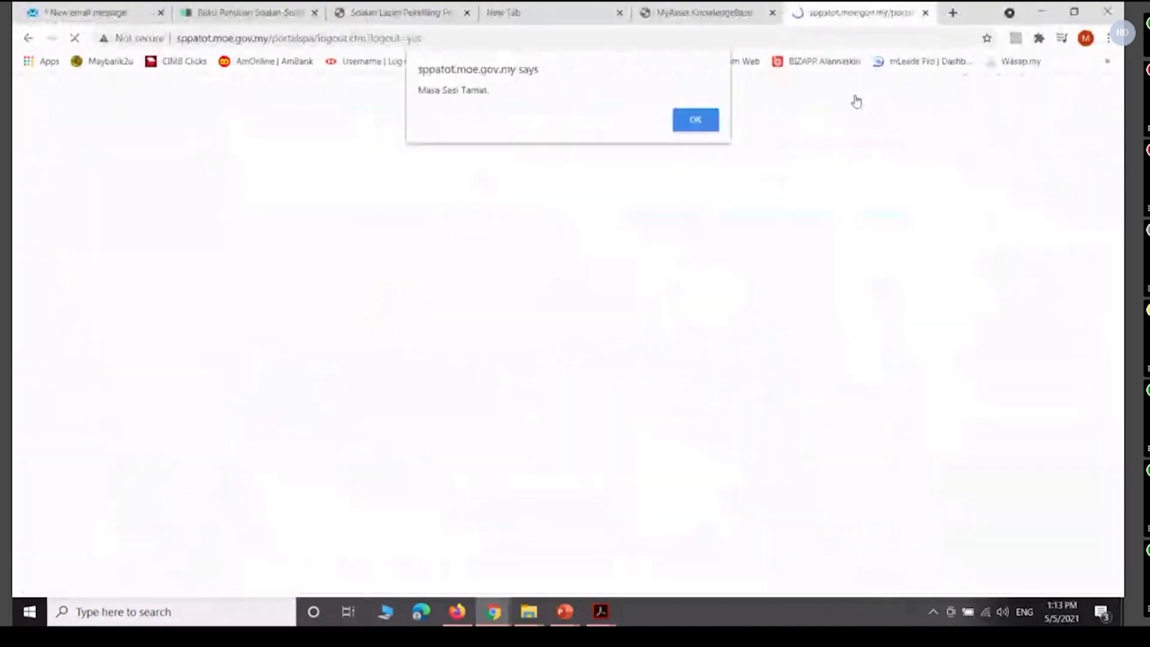
click(696, 120)
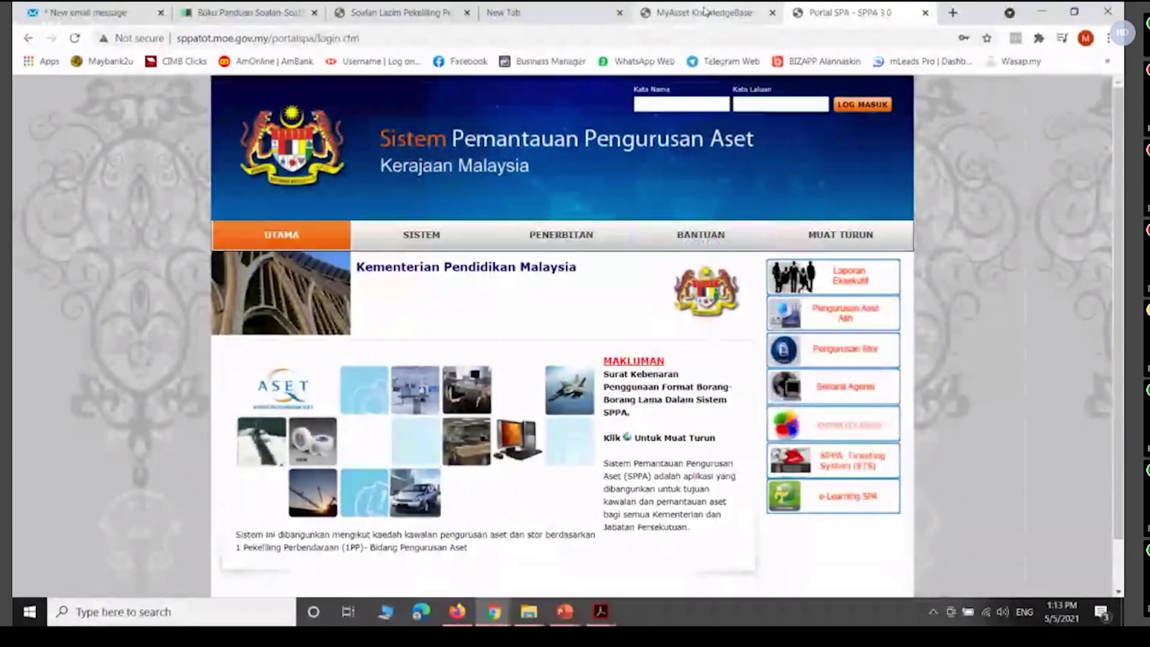
click(926, 13)
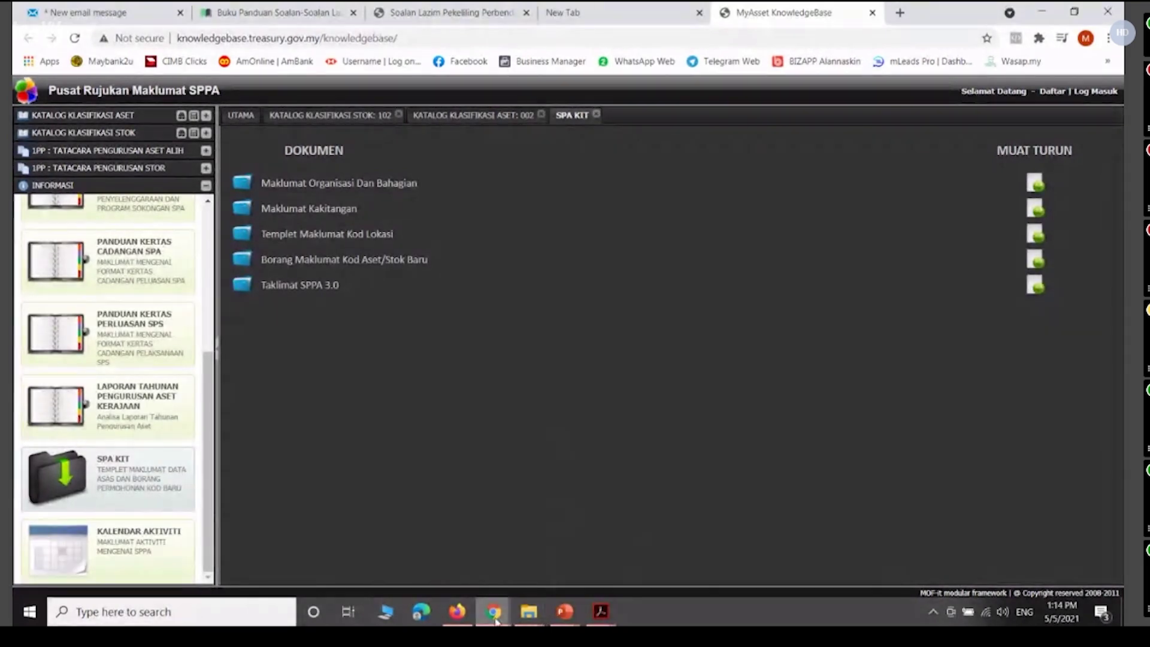
mouse_move(493, 611)
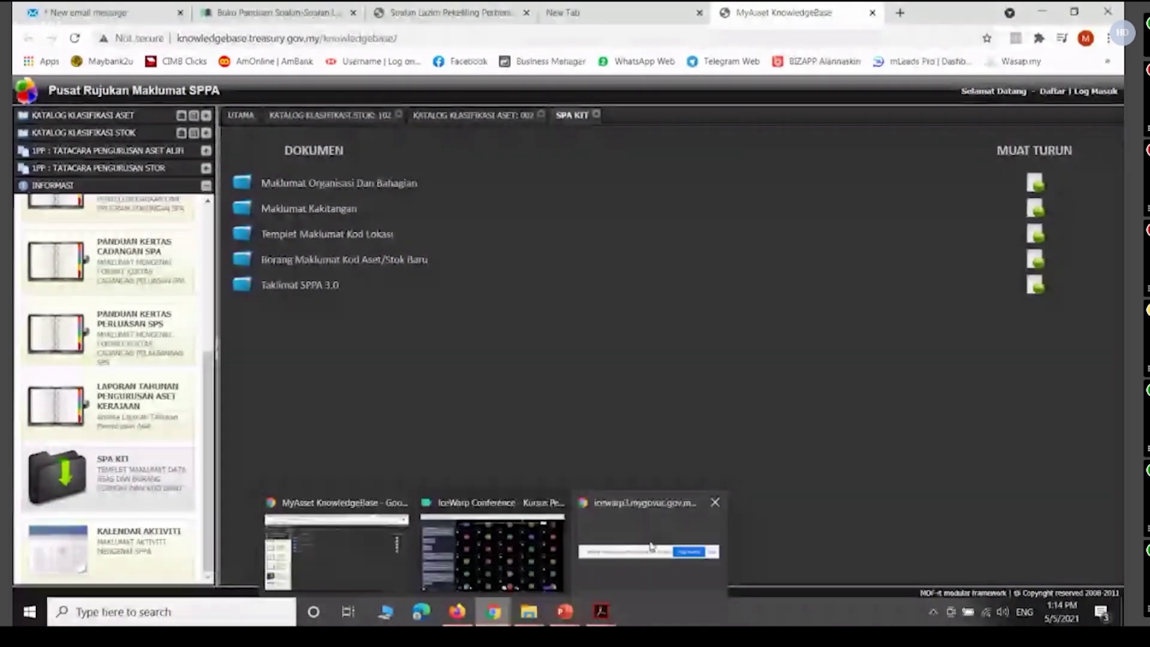
- Return from the conference window to the browser and view the Buku Panduan Soalan-Soalan Lazim and Conference pages
mouse_move(440, 555)
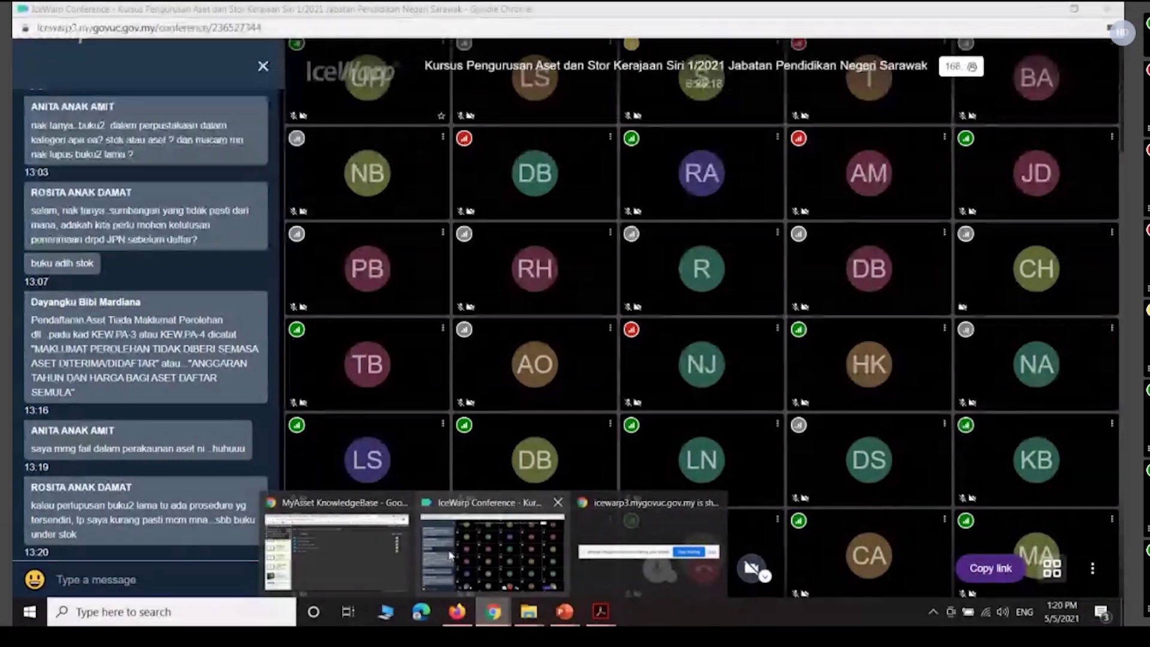
click(337, 551)
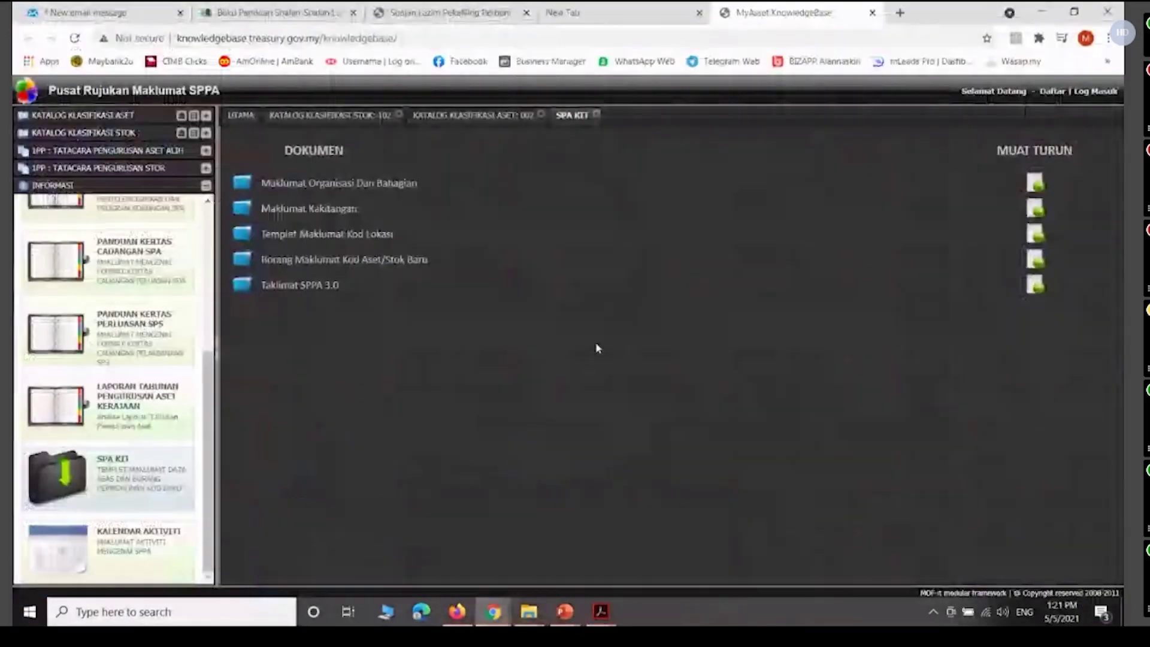
click(282, 12)
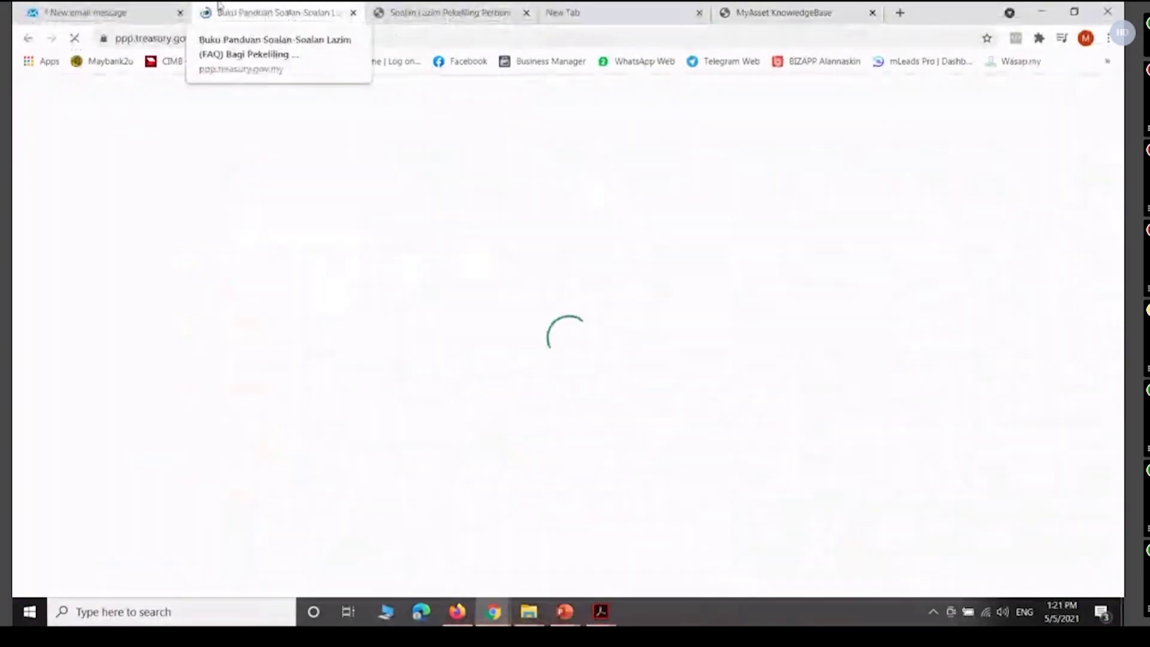
click(104, 12)
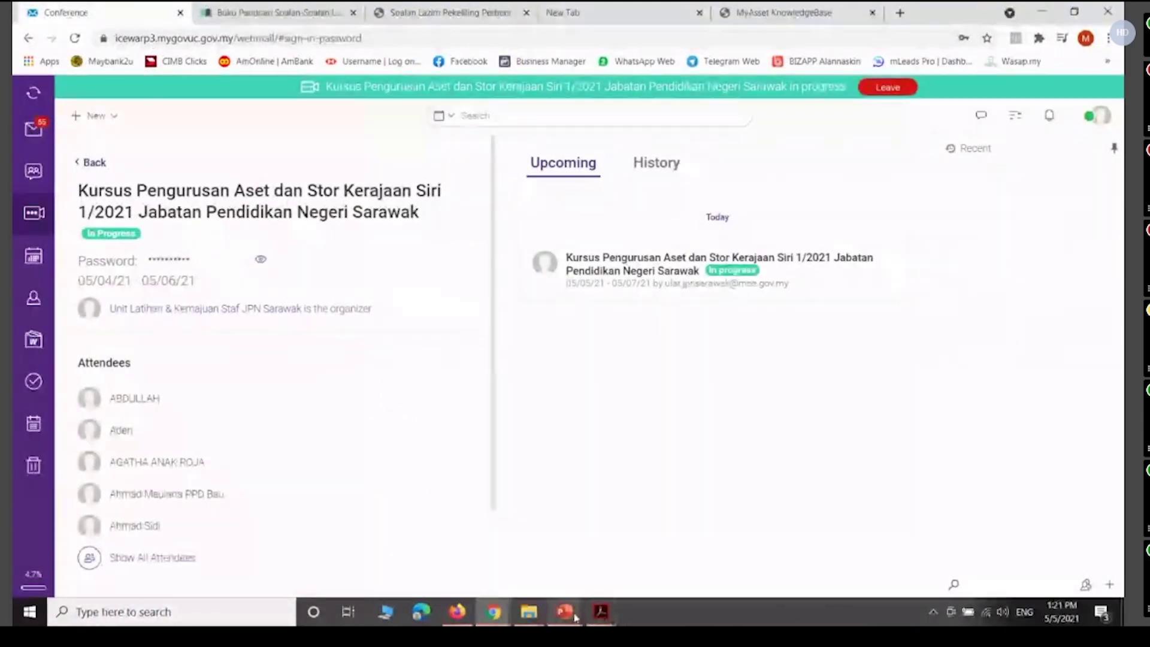
mouse_move(579, 619)
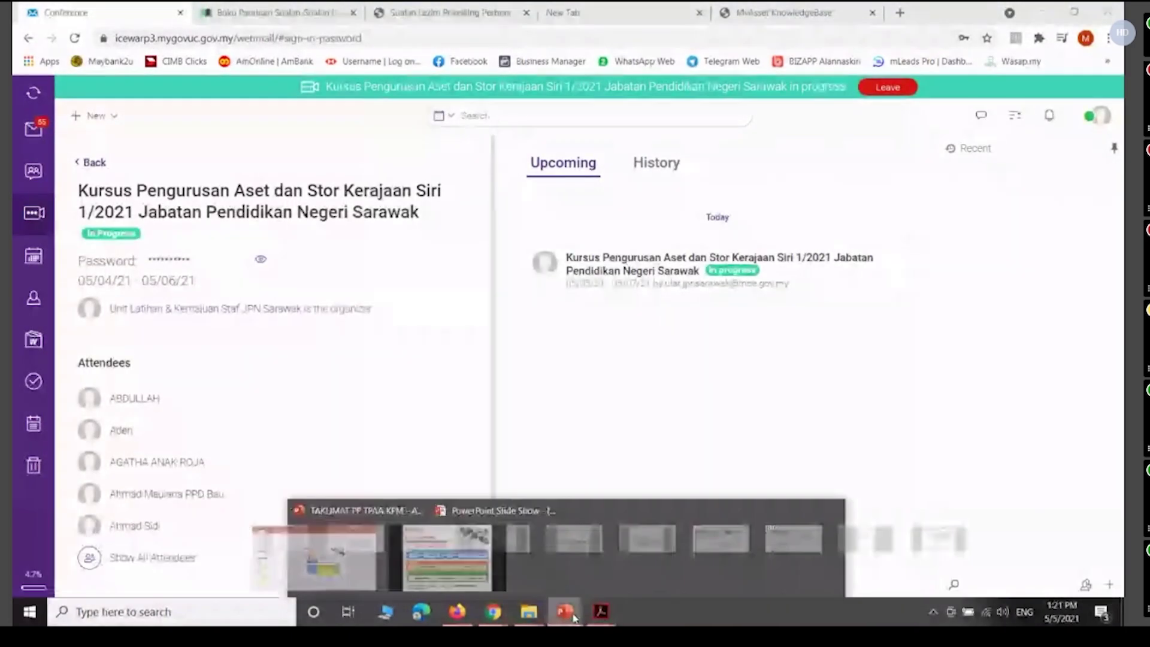
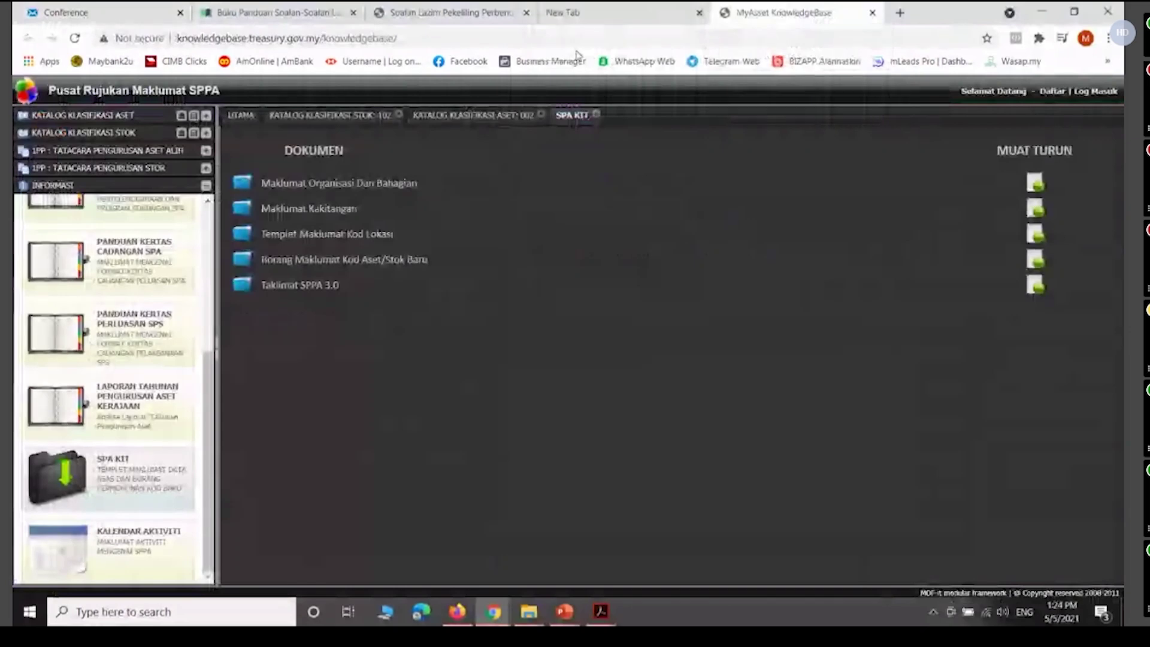
- Open the SPPA portal and select Jabatan Pendidikan Negeri Sarawak from its agency list
text(sppa)
key(Return)
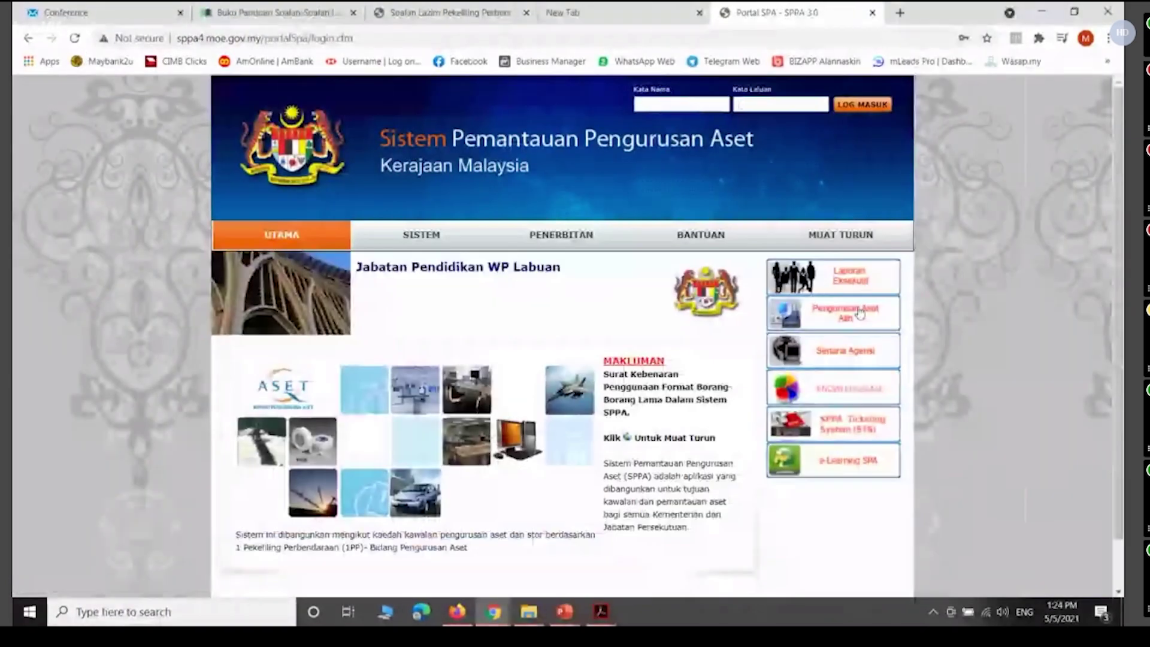
click(838, 356)
scroll(506, 478, down, 2)
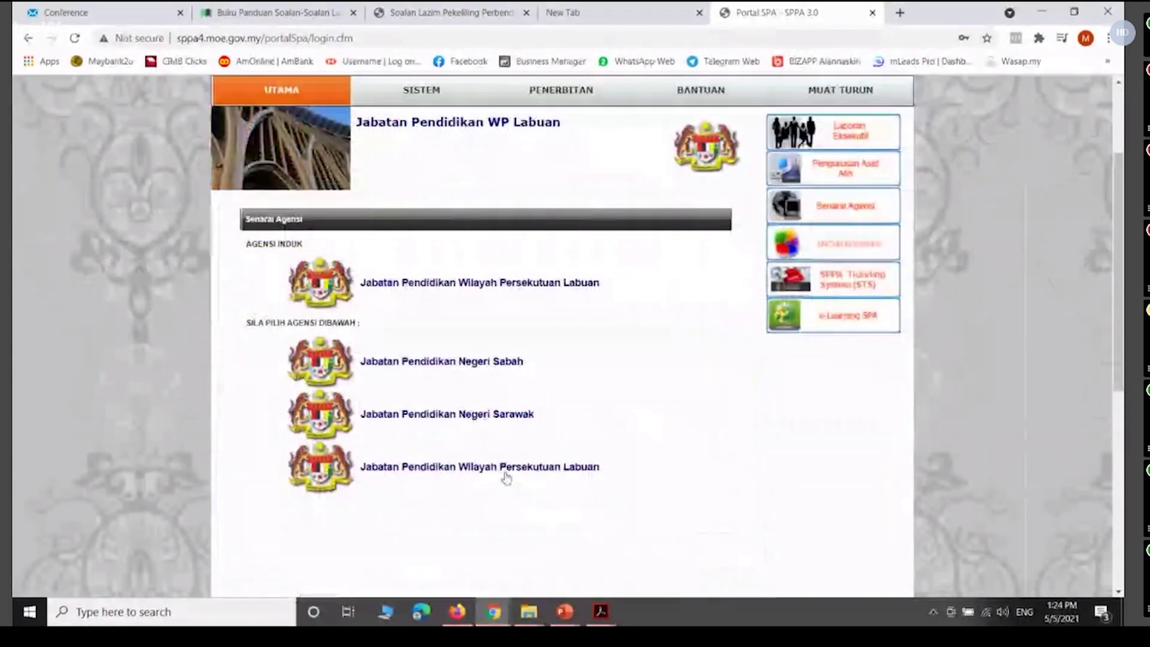
click(490, 419)
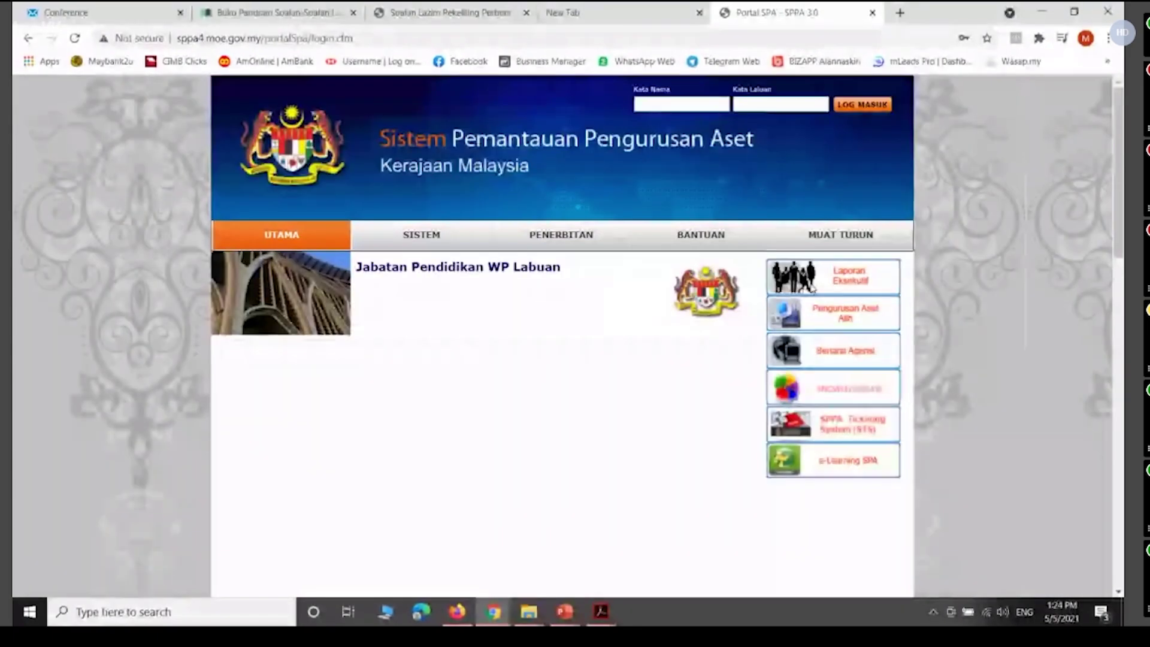
- Log in to the portal with the saved username and password and open the SPA module for Pengurusan Aset Alih
click(682, 104)
click(677, 123)
click(863, 105)
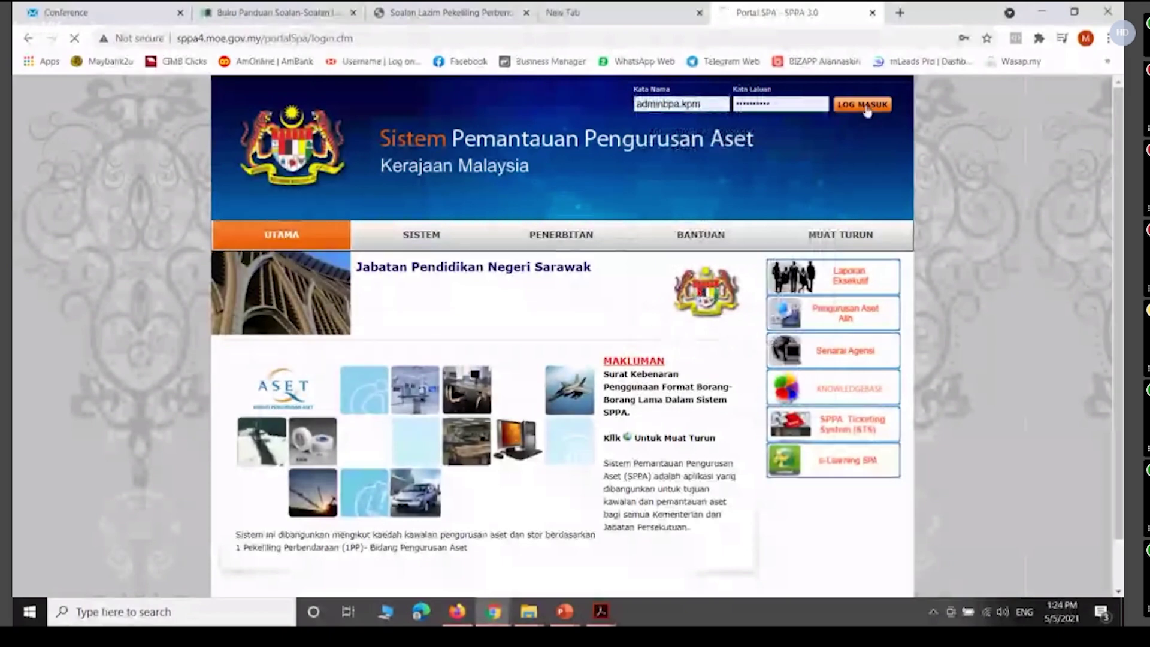
click(836, 312)
click(782, 350)
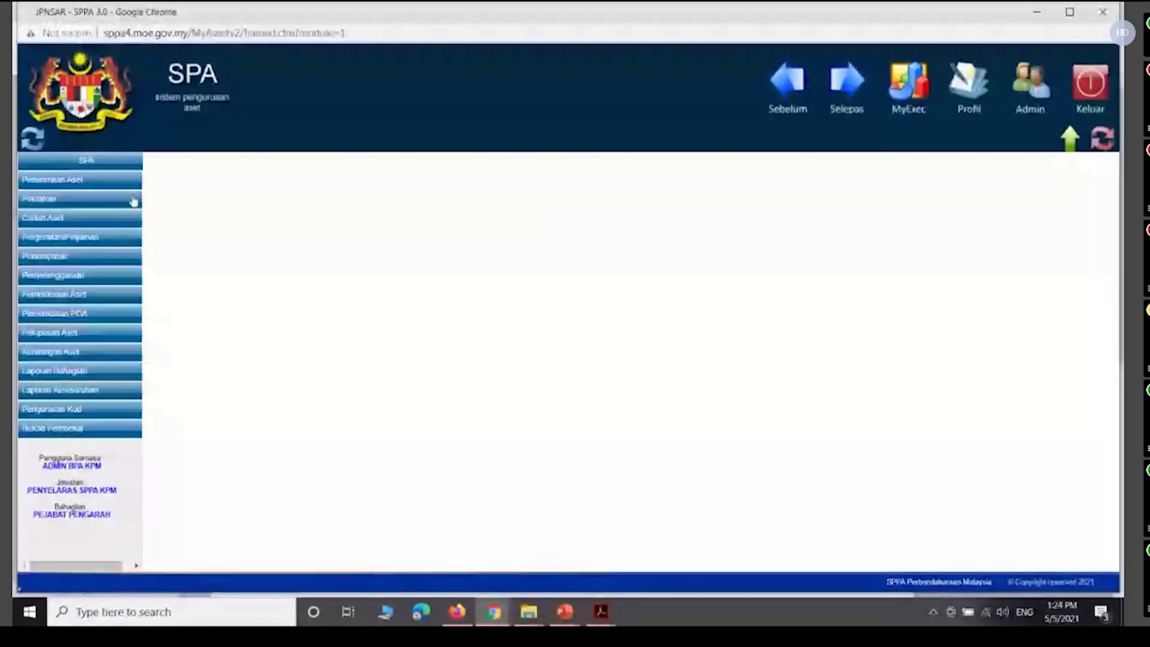
- In user administration, filter the records to Daerah 03 - Serian and Cawangan 01 - PEJABAT PENDIDIKAN DAERAH SERIAN, and review the Bahagian options
click(1020, 117)
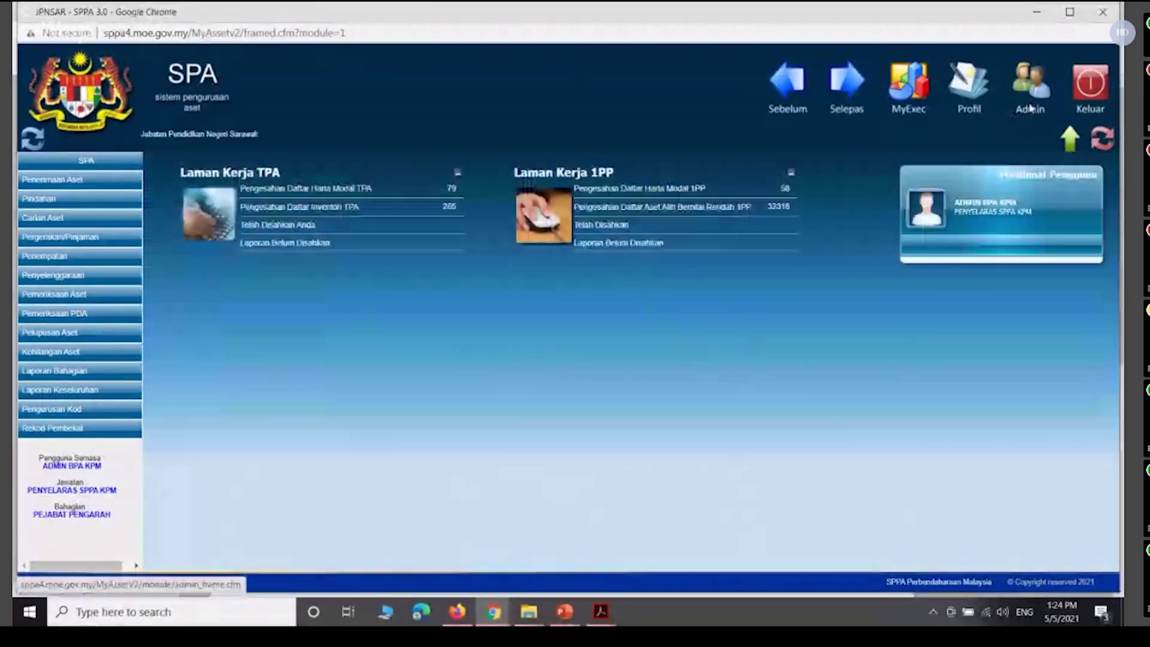
click(154, 174)
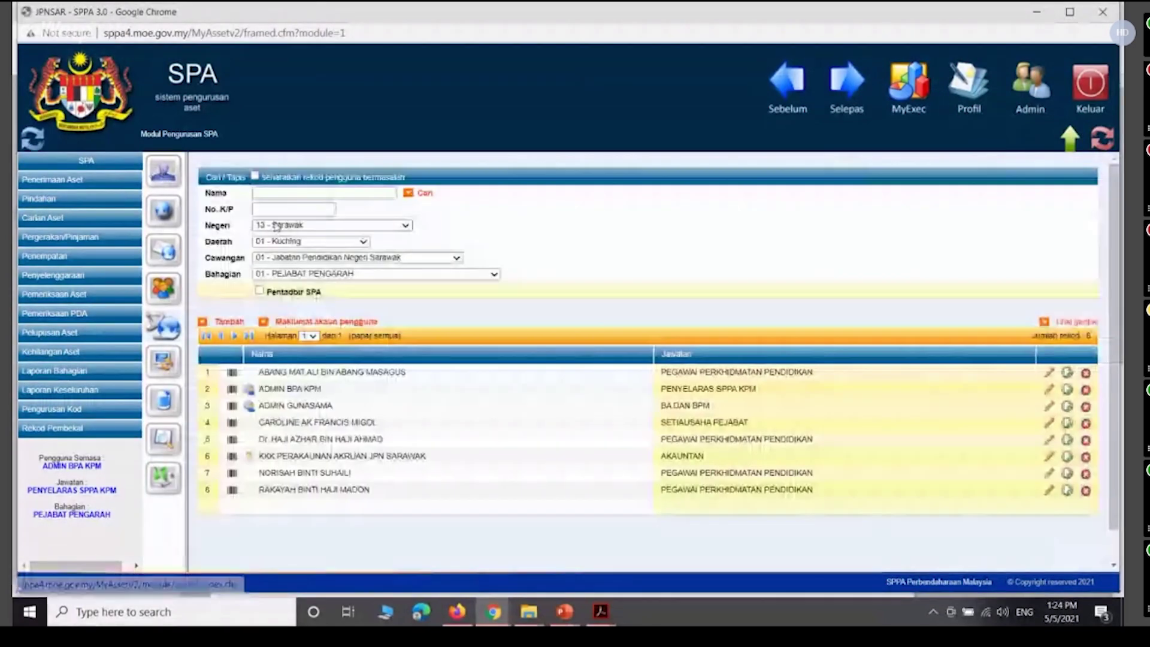
click(327, 242)
click(287, 293)
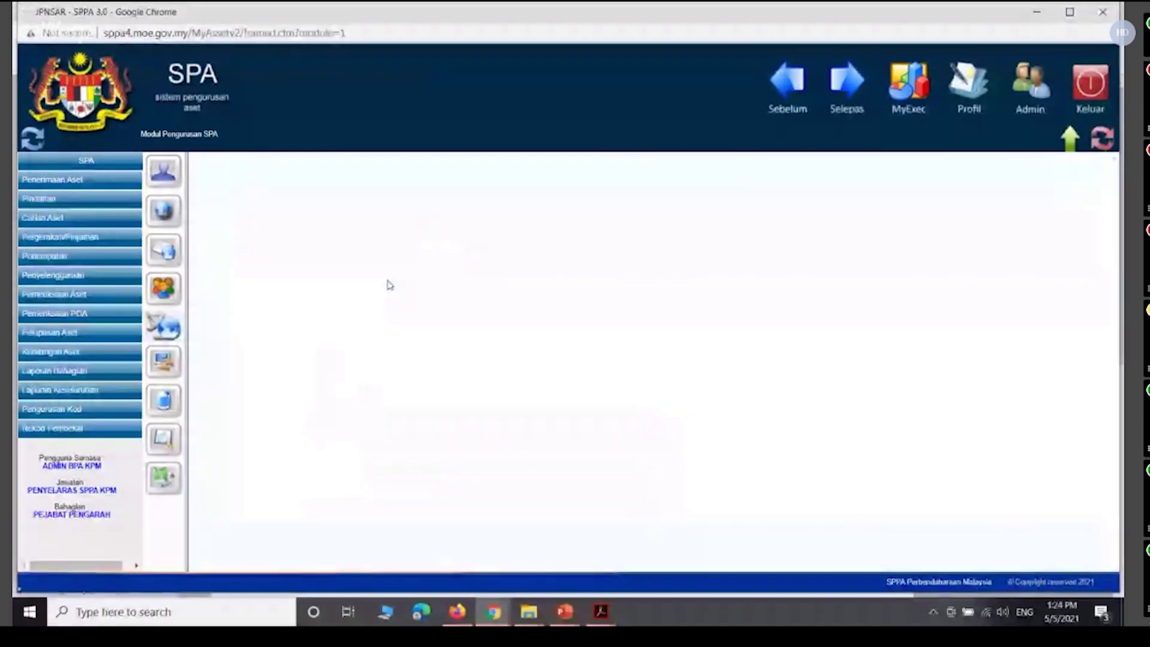
click(381, 259)
click(383, 280)
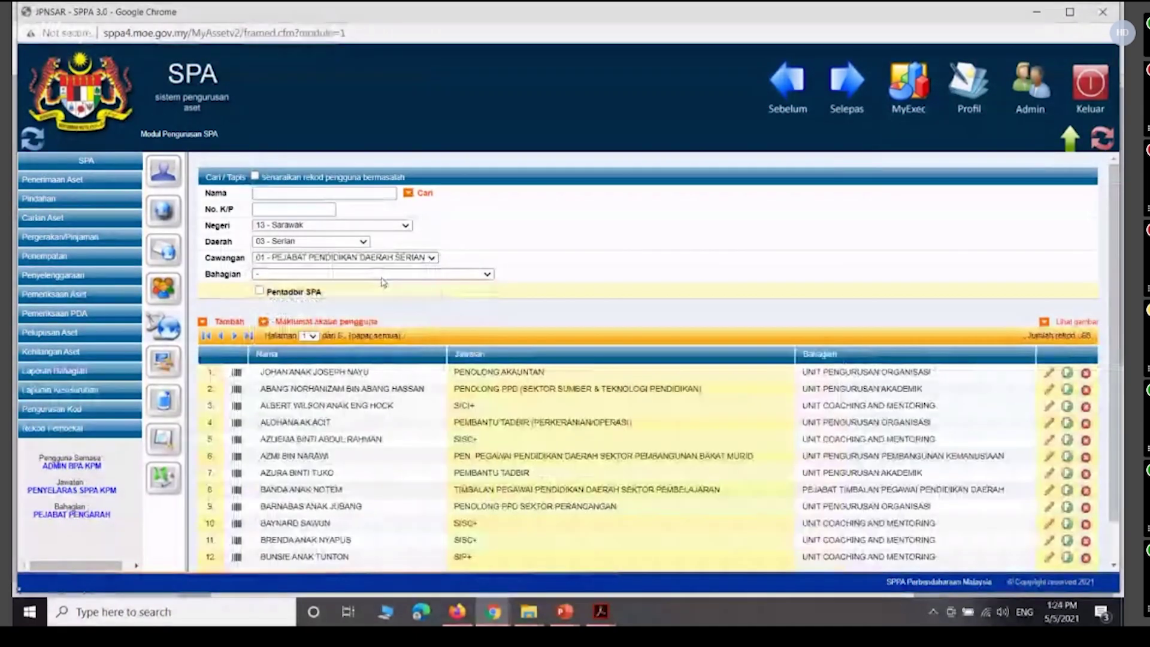
click(407, 278)
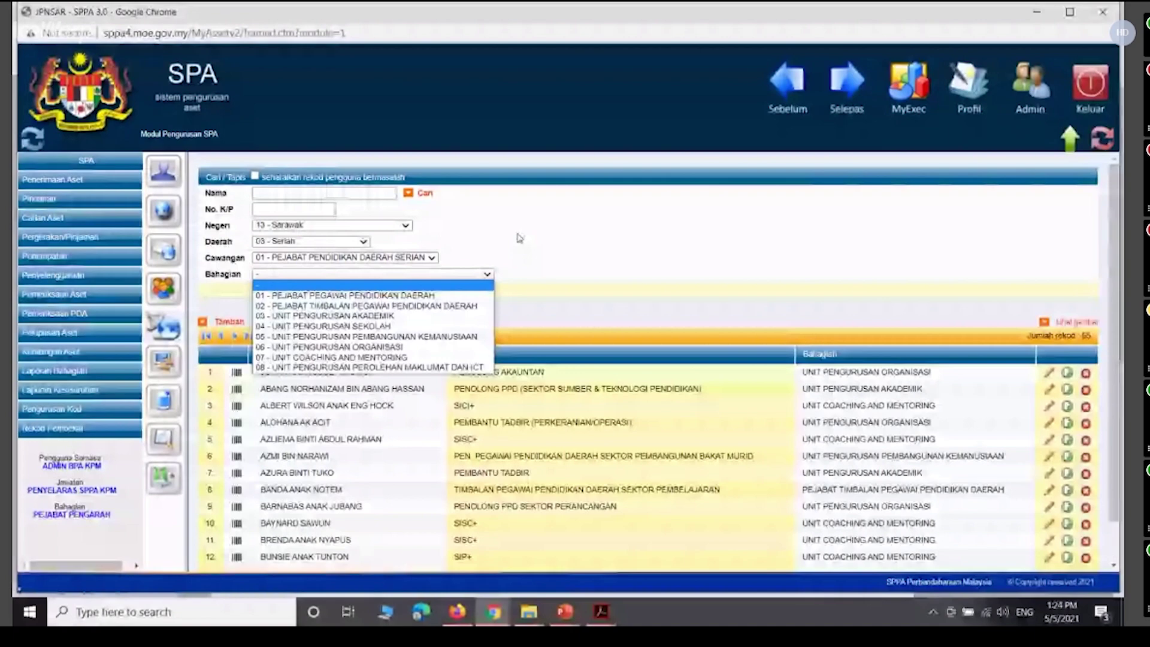
click(450, 232)
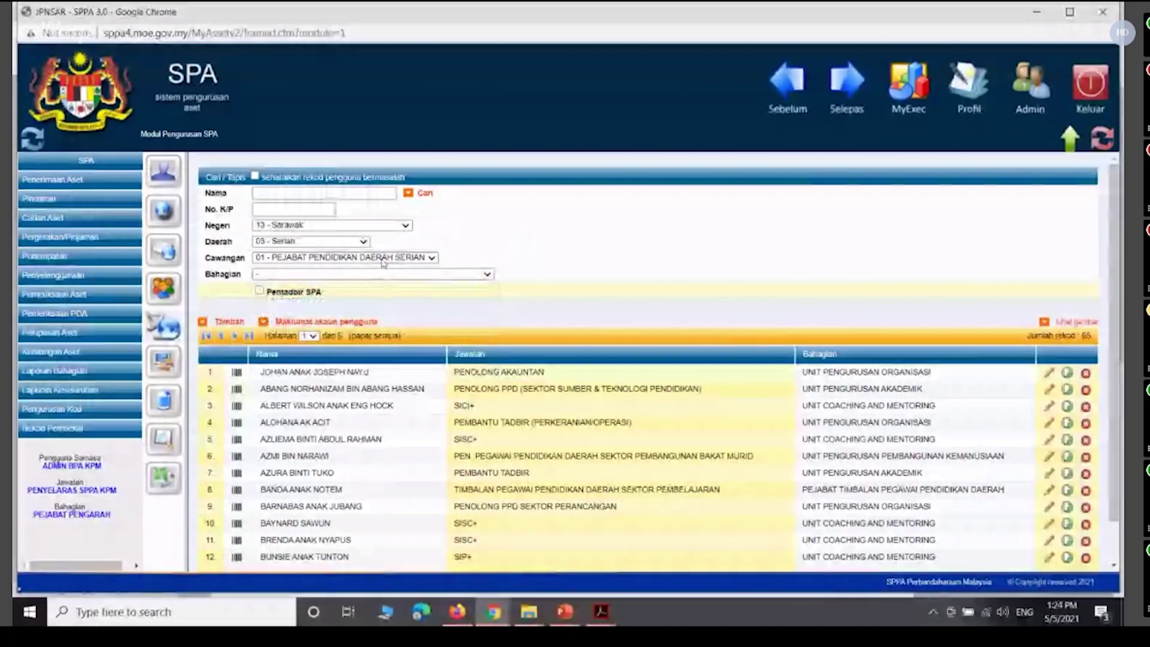
- Filter the users to Daerah 01 - Kuching and Cawangan 01 - Jabatan Pendidikan Negeri Sarawak, and review its Bahagian and Cawangan options
click(336, 225)
click(336, 225)
click(326, 242)
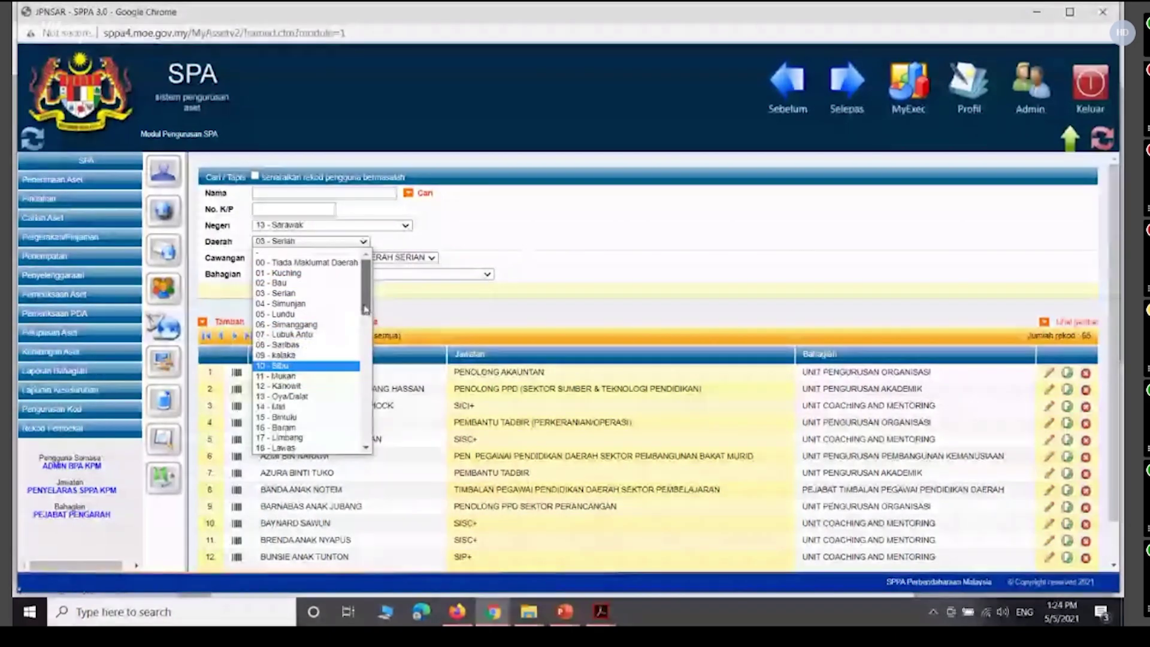
click(306, 274)
click(335, 258)
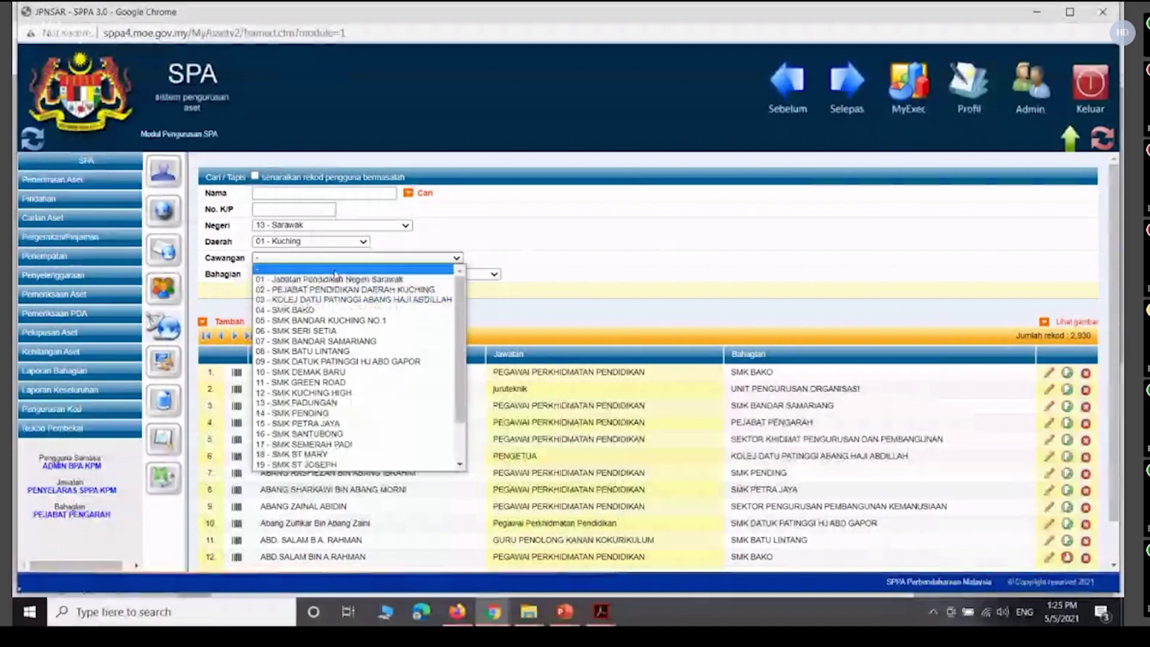
click(303, 279)
click(303, 274)
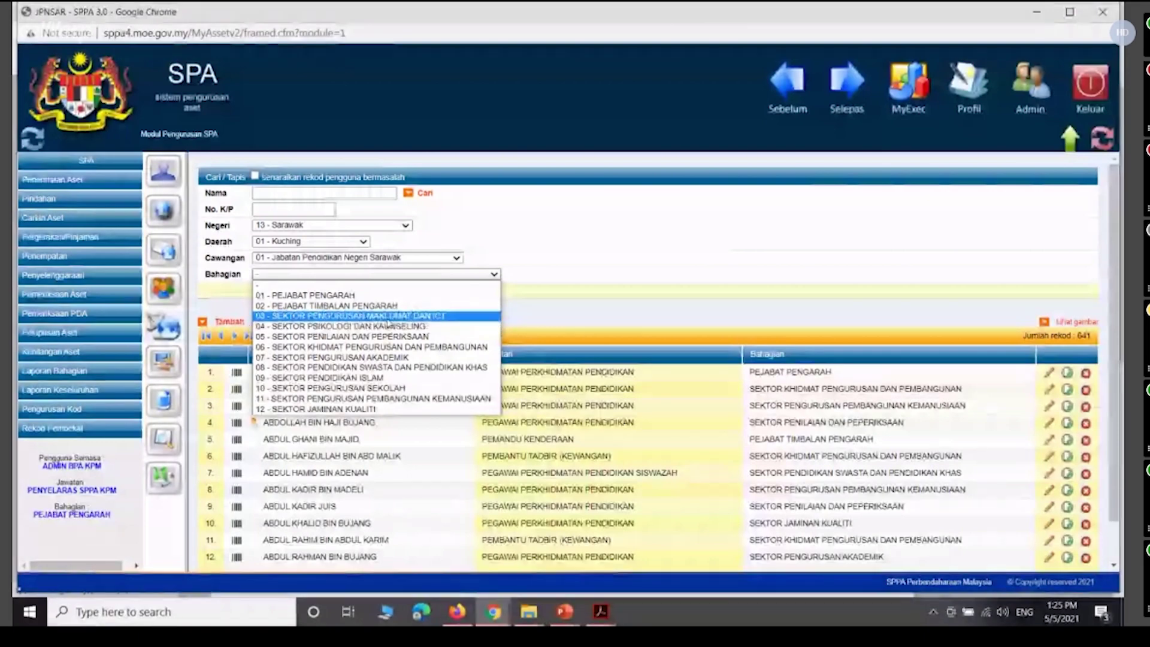
click(457, 258)
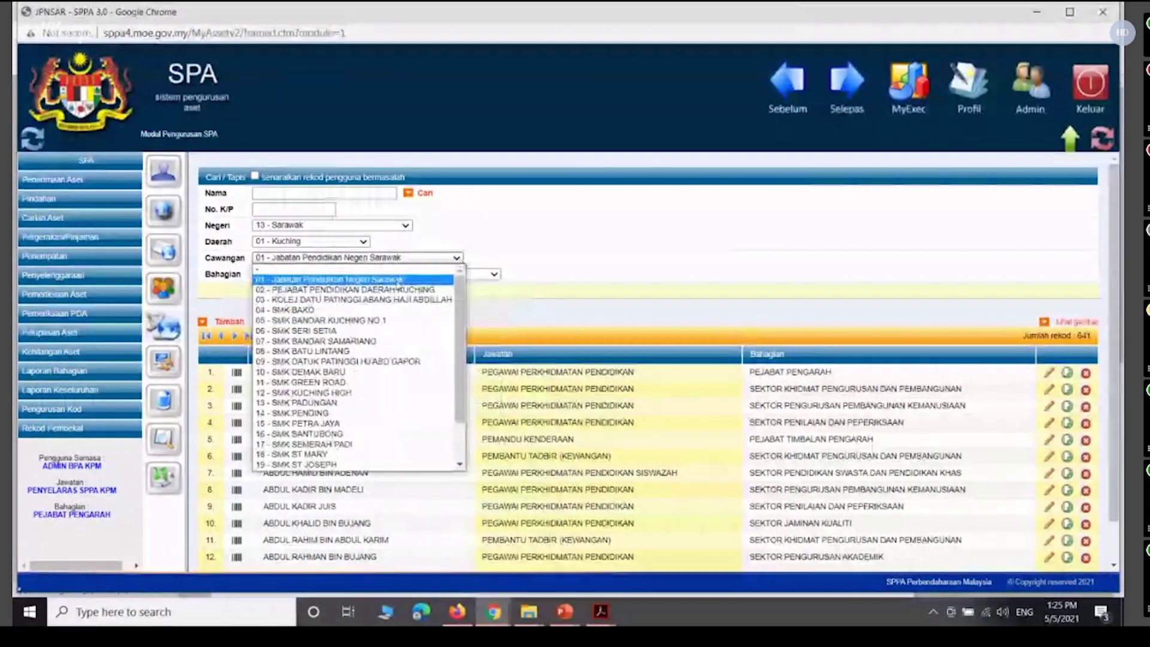
- Switch the user filter back to Daerah 03 - Serian and Cawangan 01 - PEJABAT PENDIDIKAN DAERAH SERIAN, and examine its Bahagian options
click(326, 242)
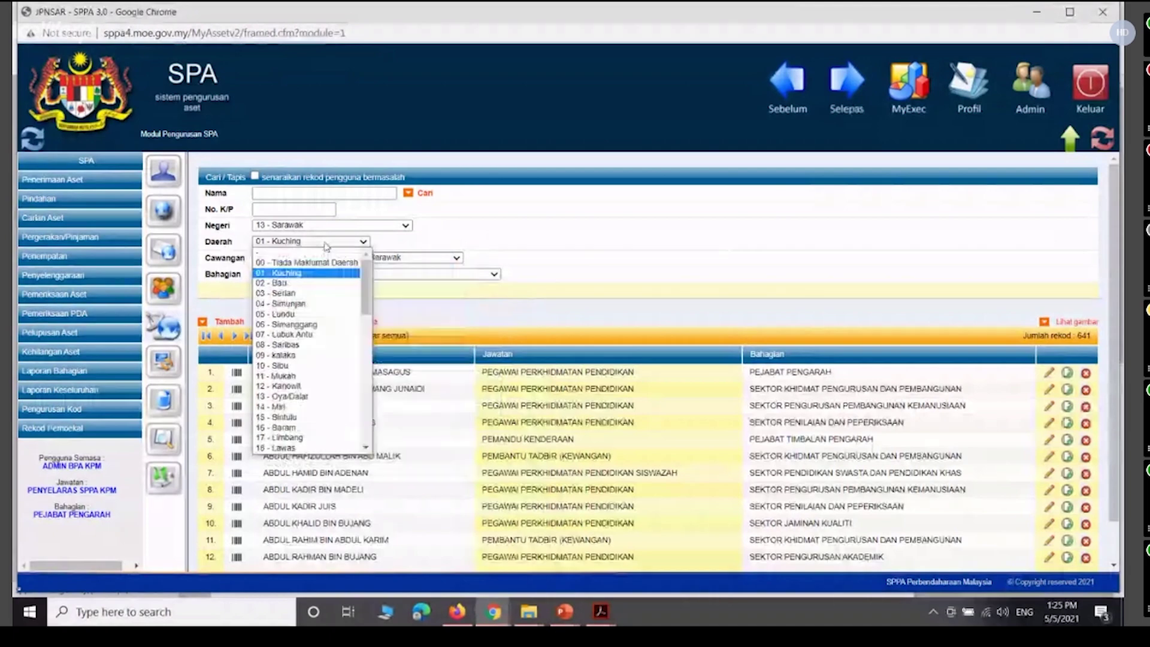
click(321, 293)
click(333, 259)
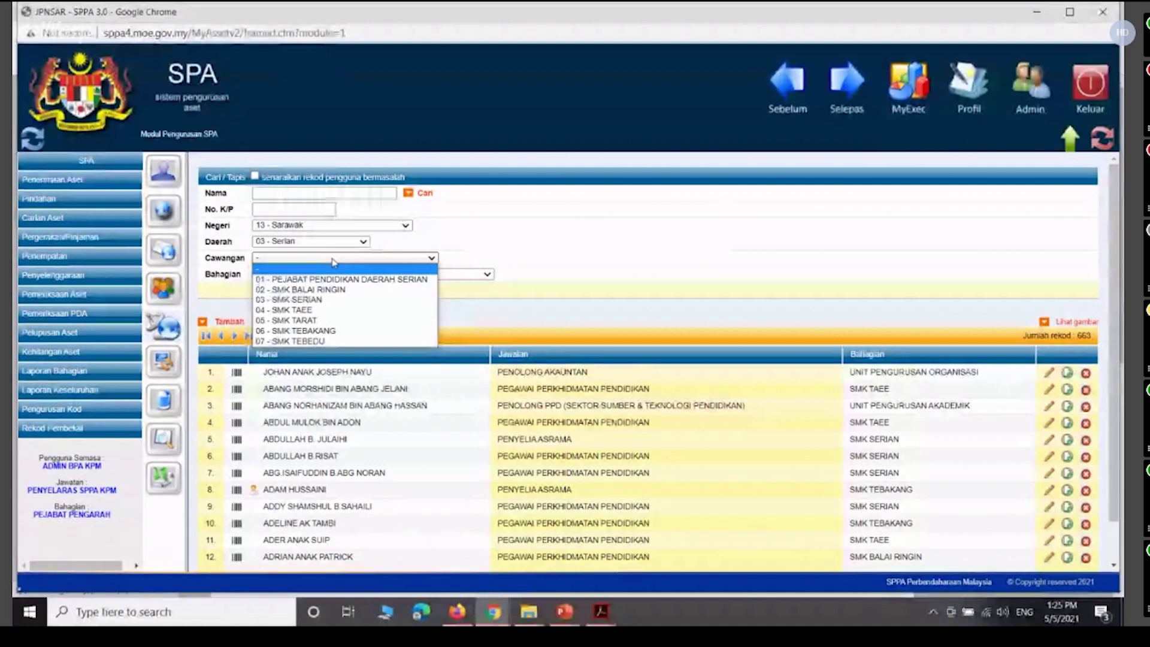
click(462, 254)
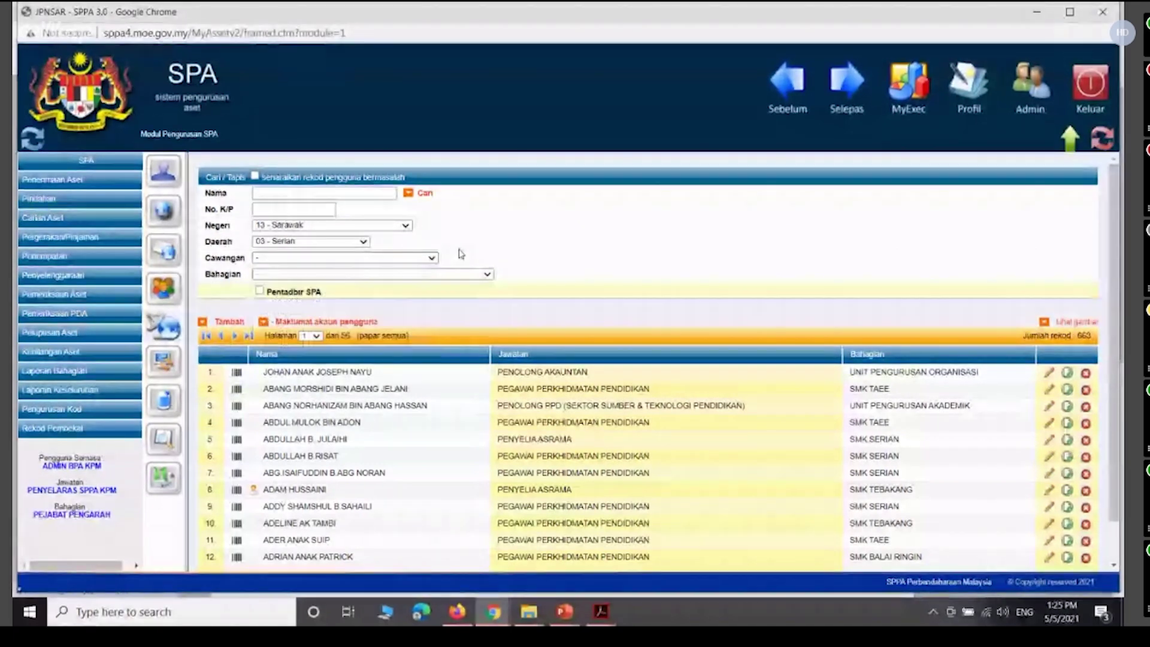
click(390, 258)
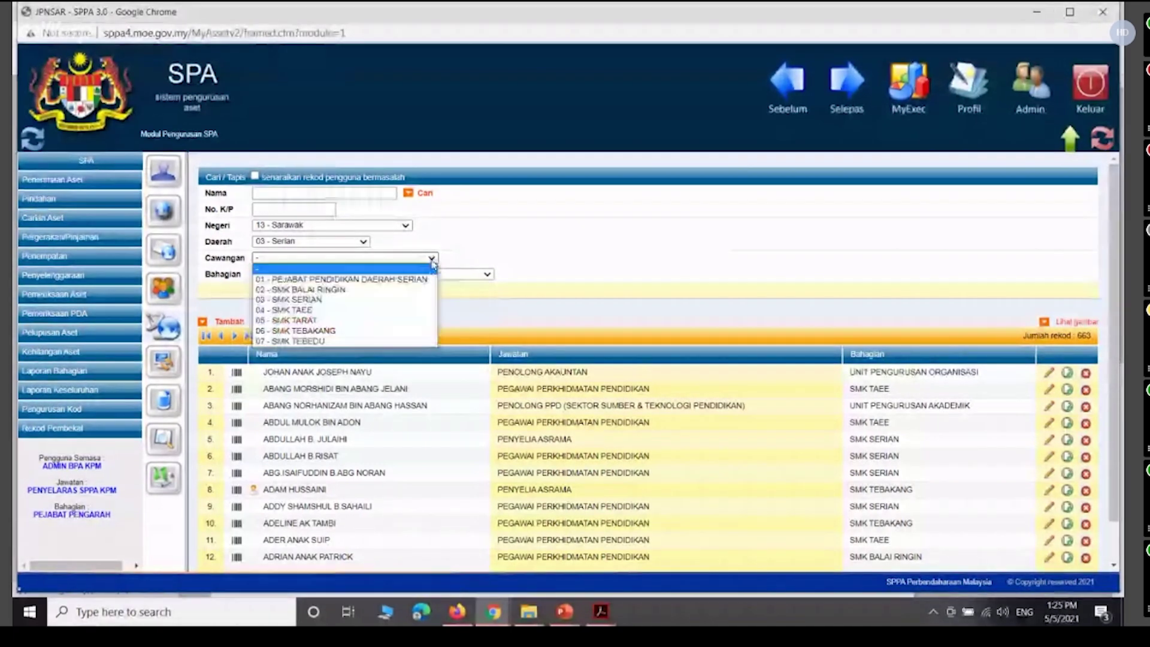
click(391, 278)
click(317, 274)
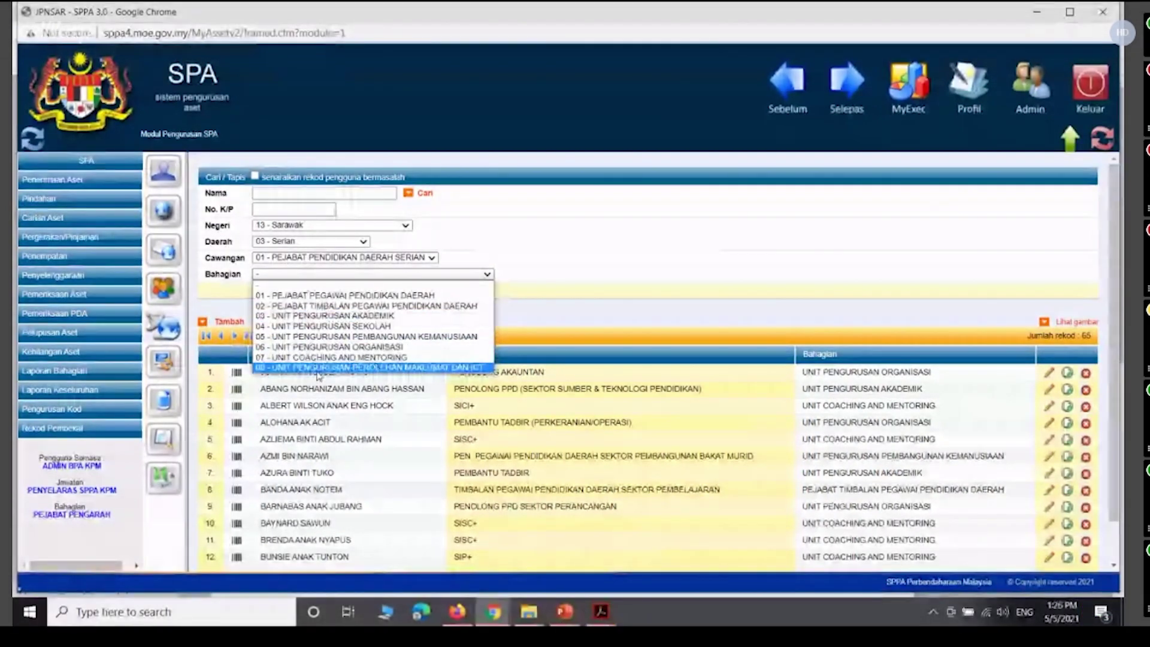
click(522, 268)
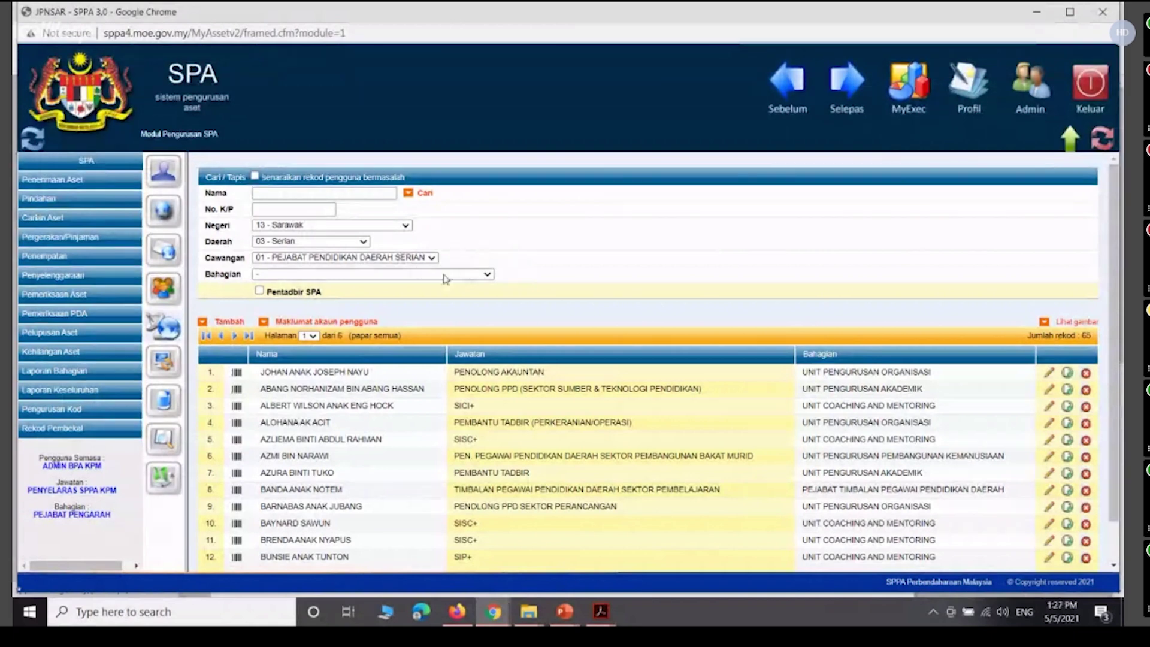
- Review the Bahagian list, the user records and the Cawangan list for the Serian district office without changing the filter
click(379, 276)
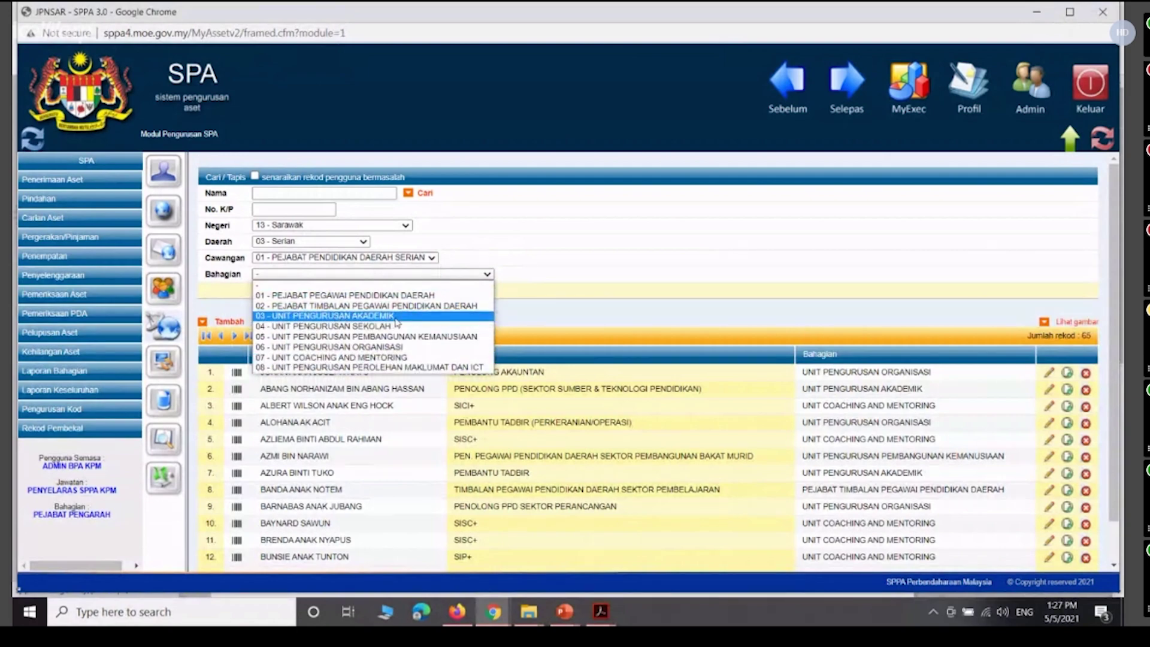
click(531, 277)
scroll(476, 279, down, 1)
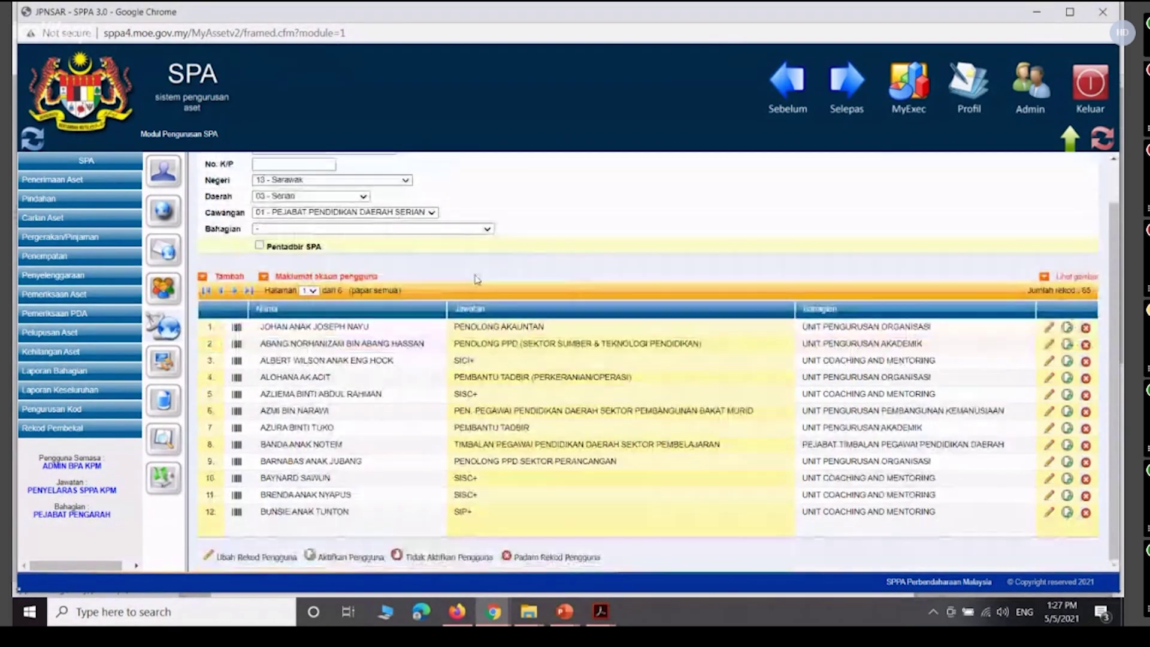
scroll(647, 299, up, 1)
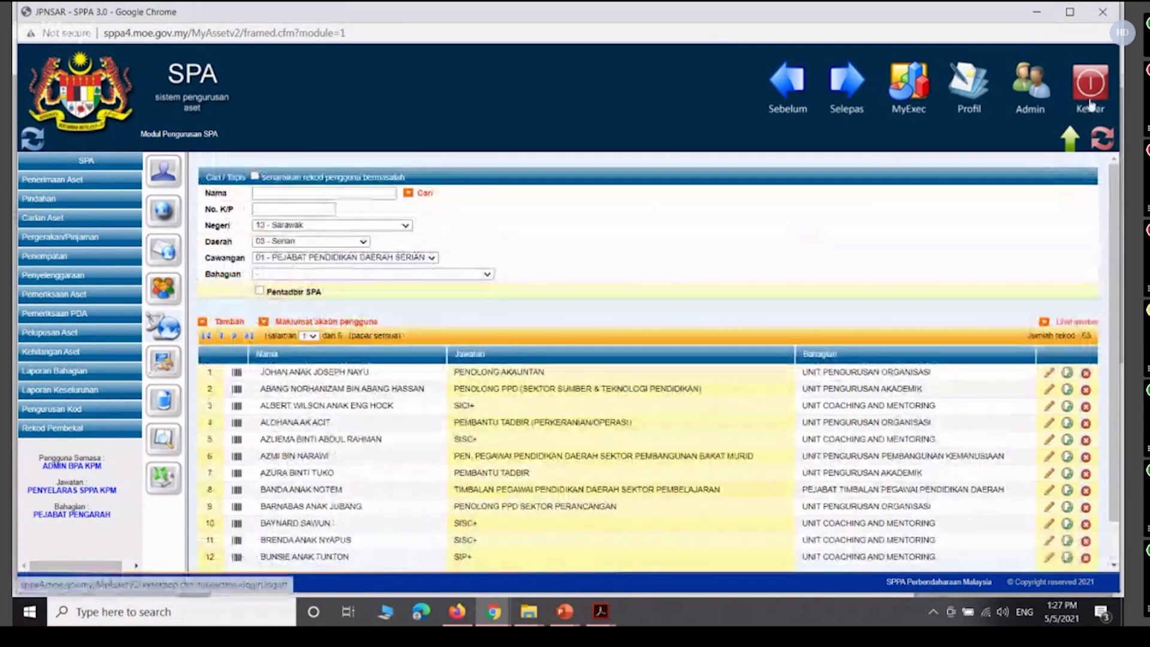
click(431, 258)
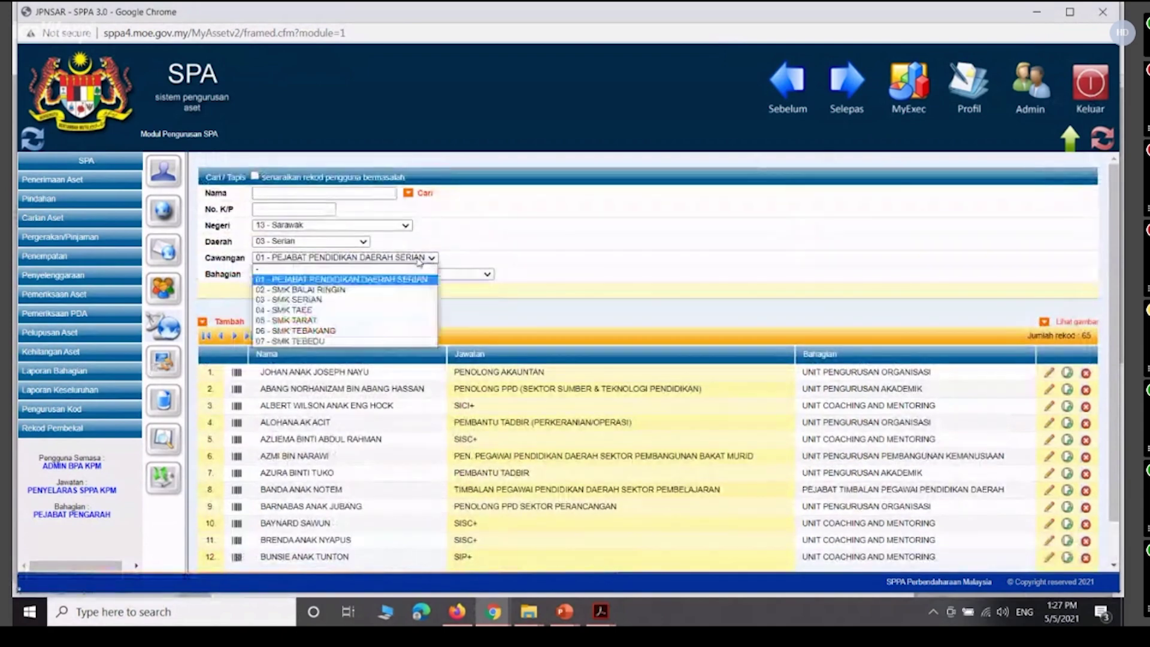
click(358, 260)
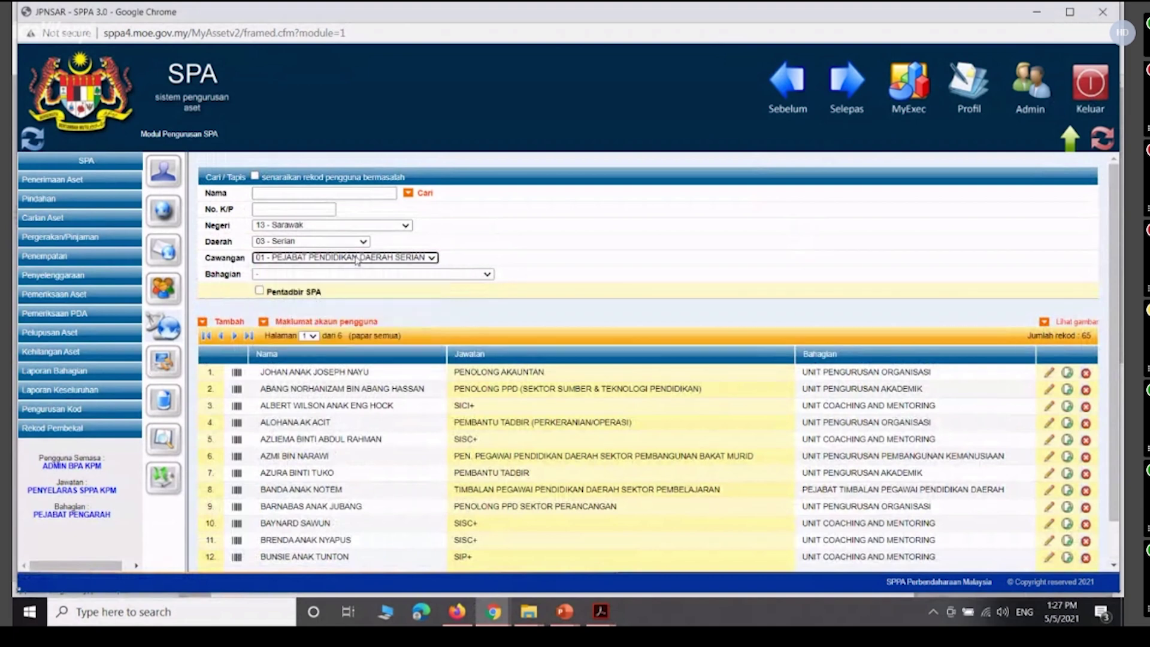
click(925, 246)
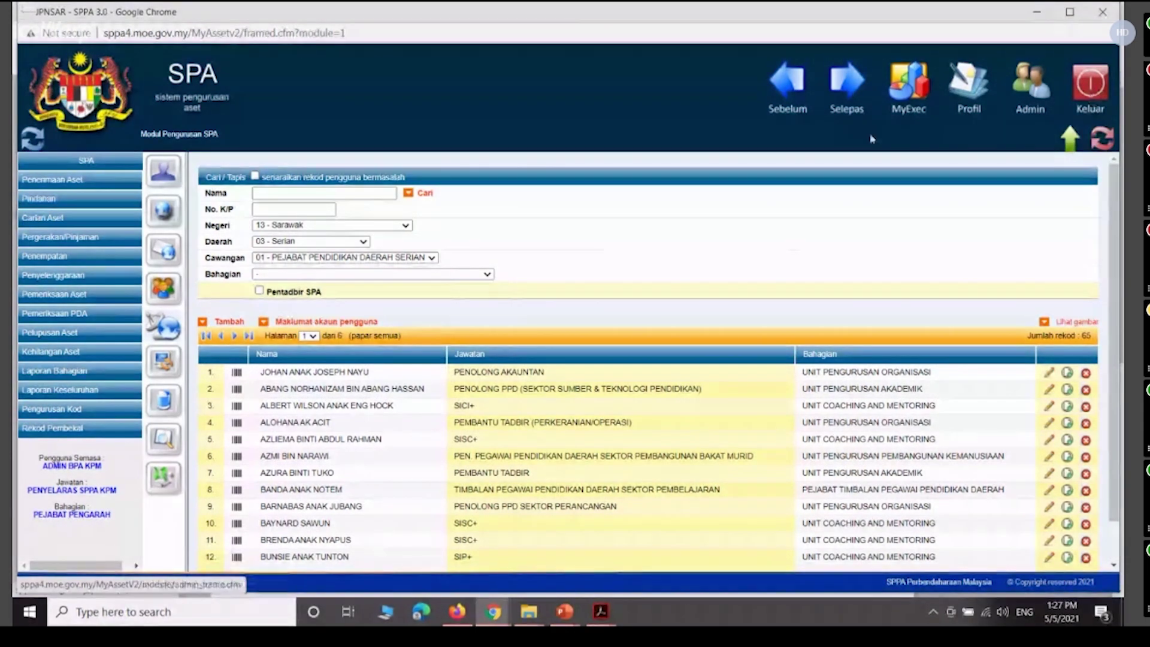
- Exit the SPA module, log out of the portal, and close the portal page and the empty browser page
click(1092, 99)
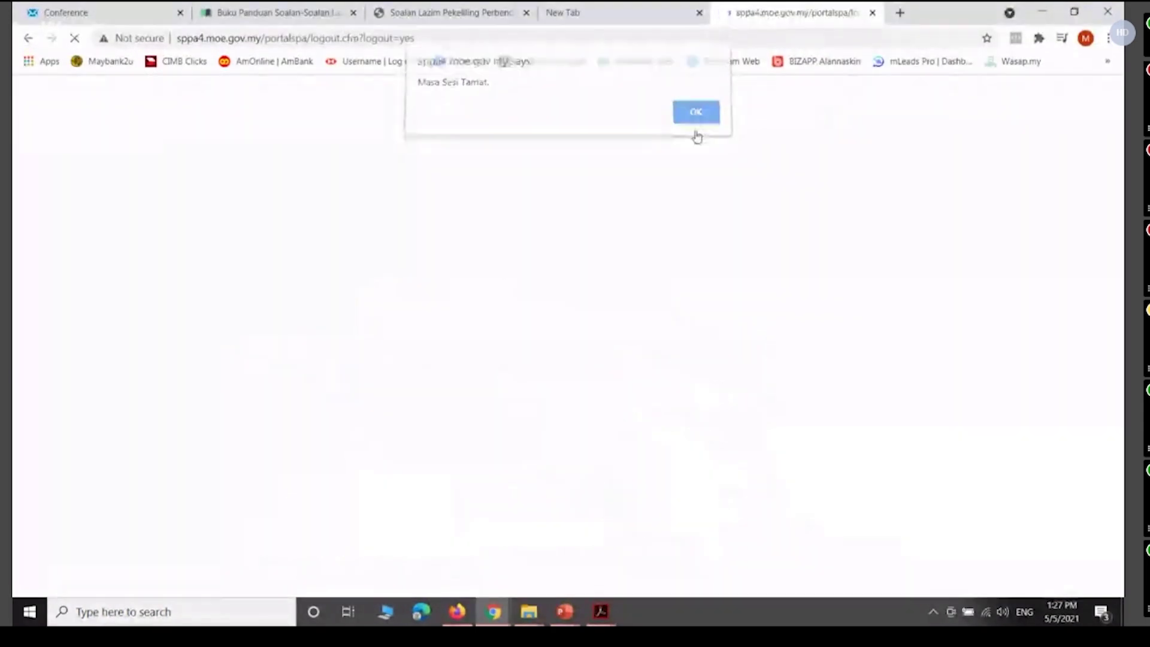
click(695, 123)
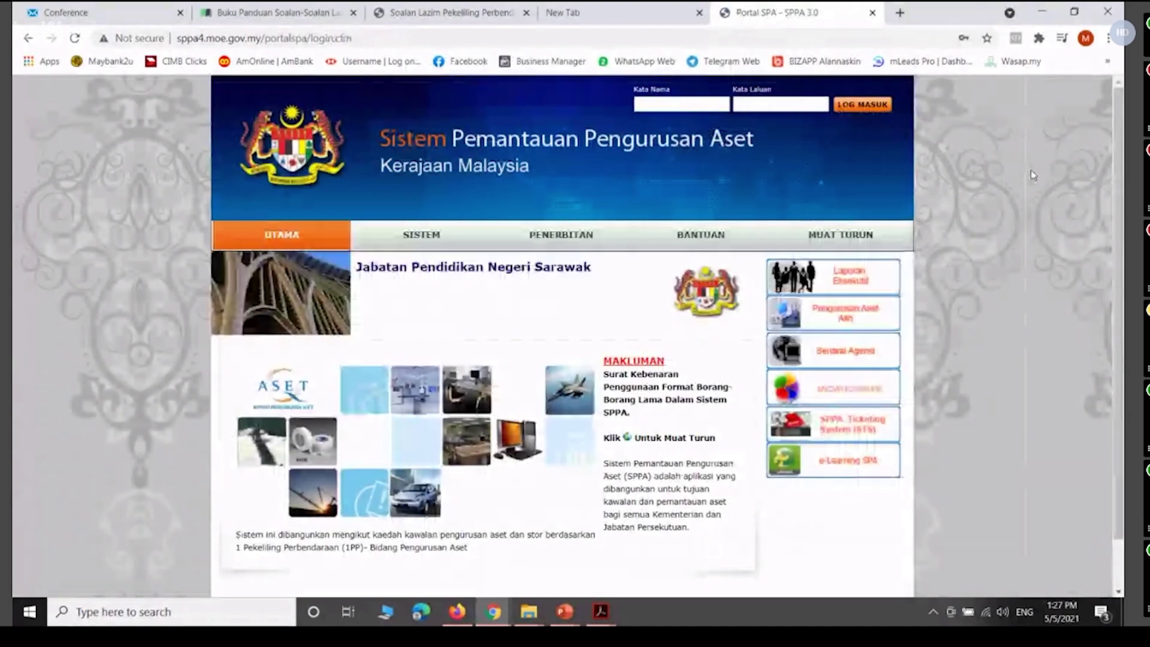
click(872, 12)
click(699, 13)
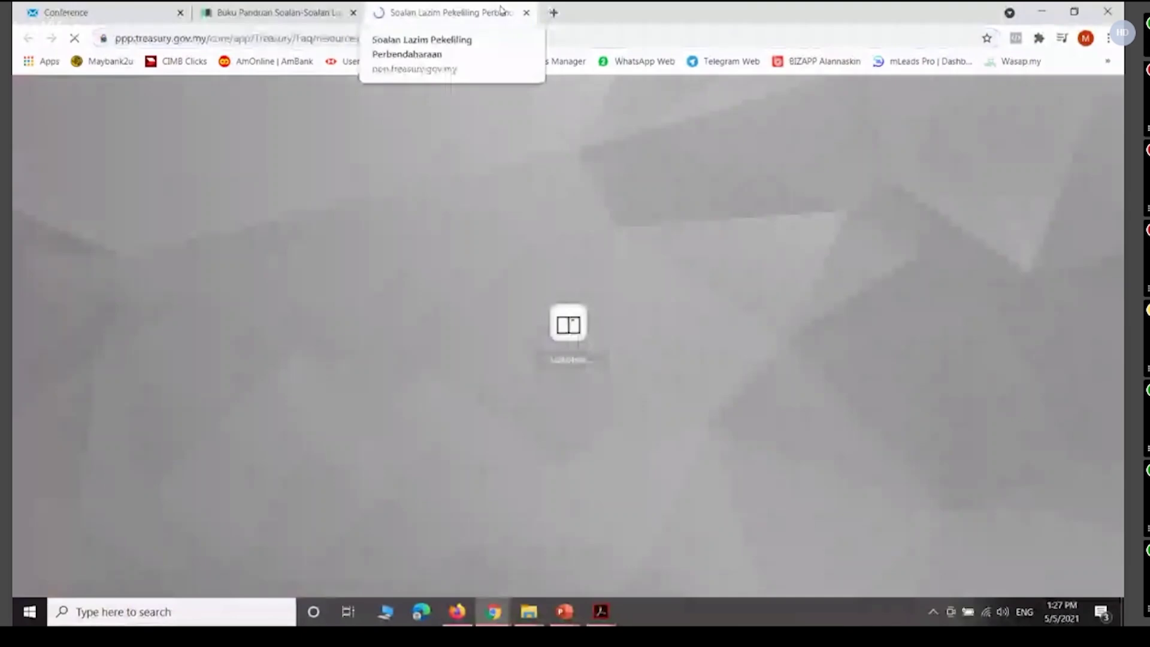
- Switch to the running PowerPoint slide show at the slide on assets and stock bought with the OS42000 allocation
click(565, 611)
click(658, 563)
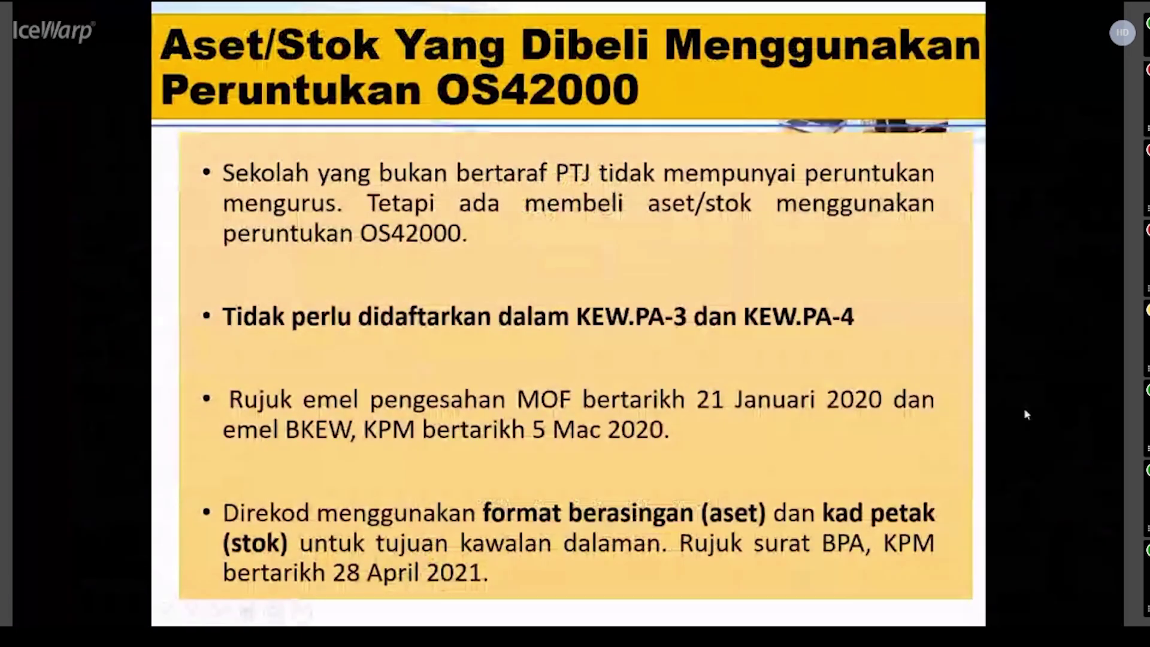